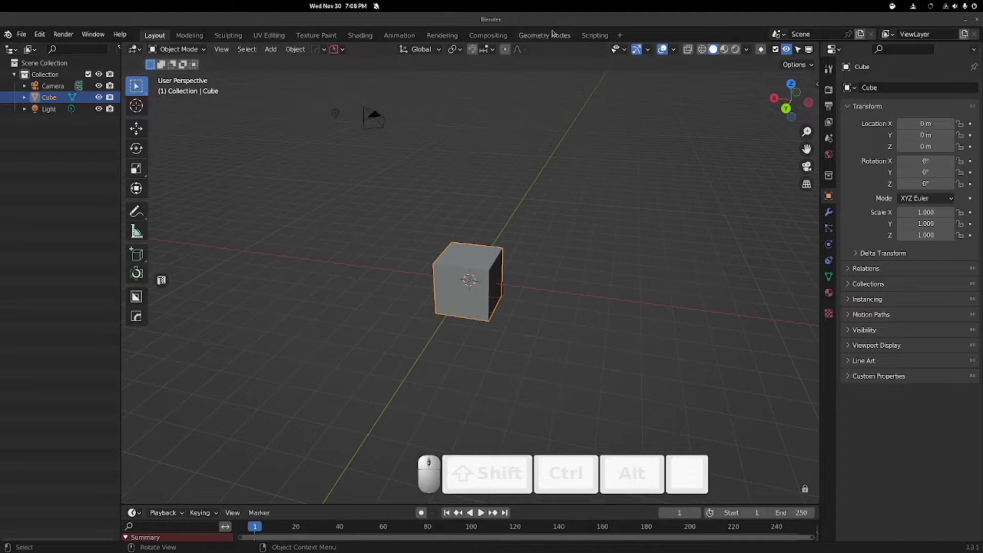
# Step: Switch to the Compositing workspace and centre the Render Layers and Composite nodes
pyautogui.click(475, 39)
pyautogui.moveTo(170, 140); pyautogui.dragTo(282, 119, button='middle')
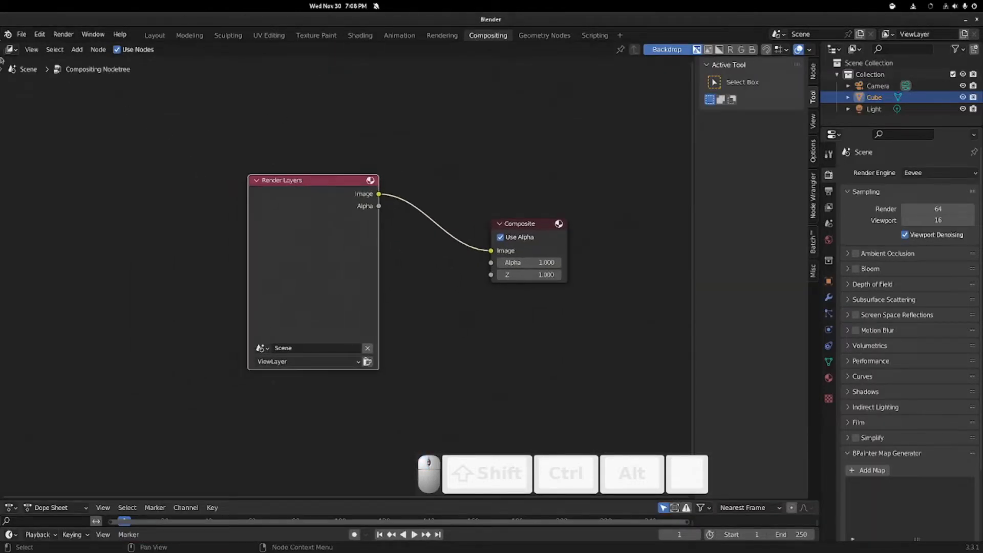
# Step: Split off a left Image Editor showing the Viewer Node, narrow it, and move Render Layers left
pyautogui.moveTo(3, 45); pyautogui.dragTo(330, 57)
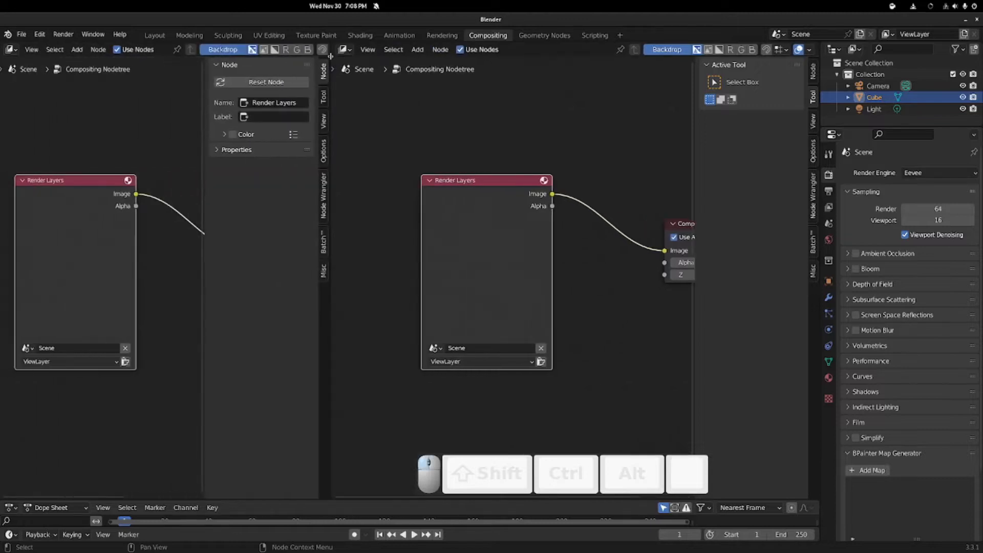
pyautogui.click(11, 49)
pyautogui.click(36, 93)
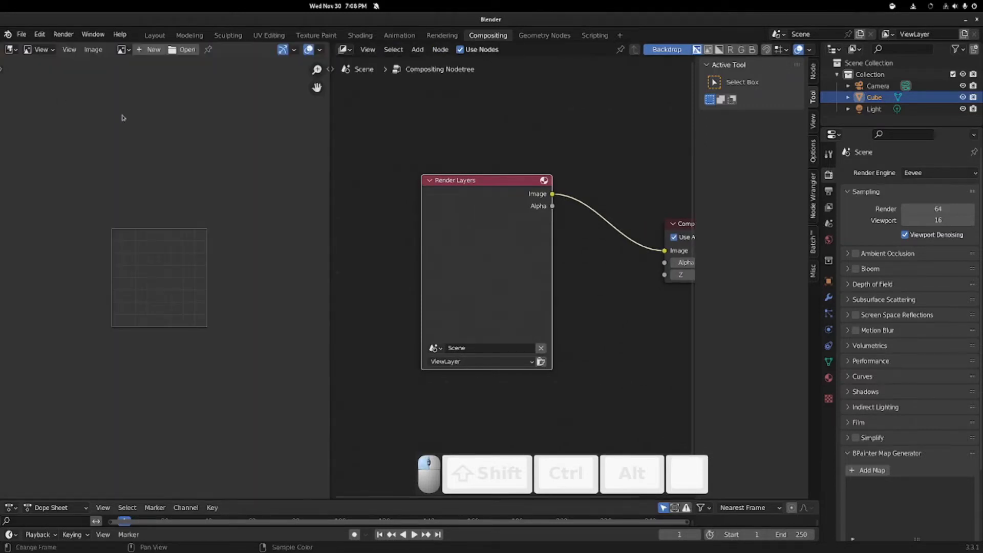
pyautogui.click(122, 49)
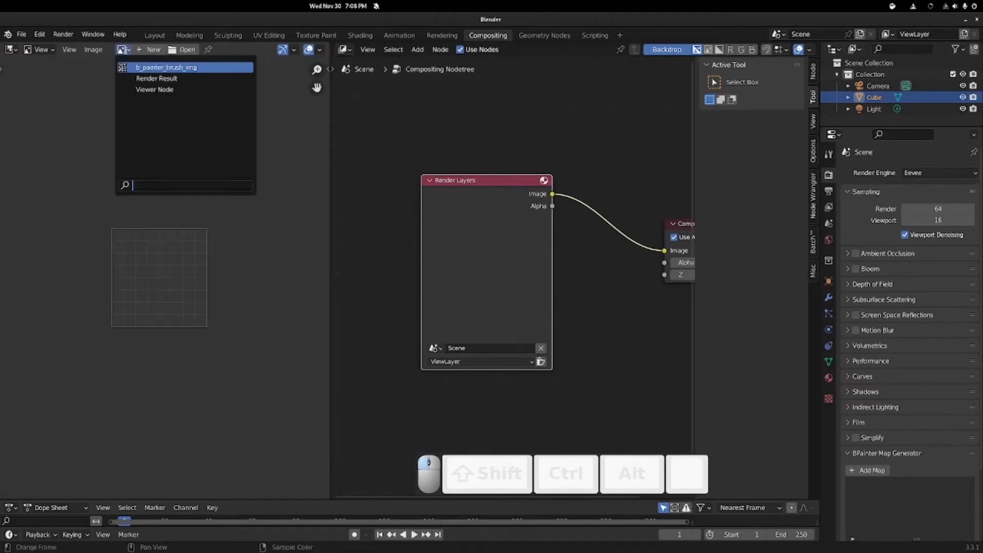
pyautogui.click(126, 51)
pyautogui.click(125, 52)
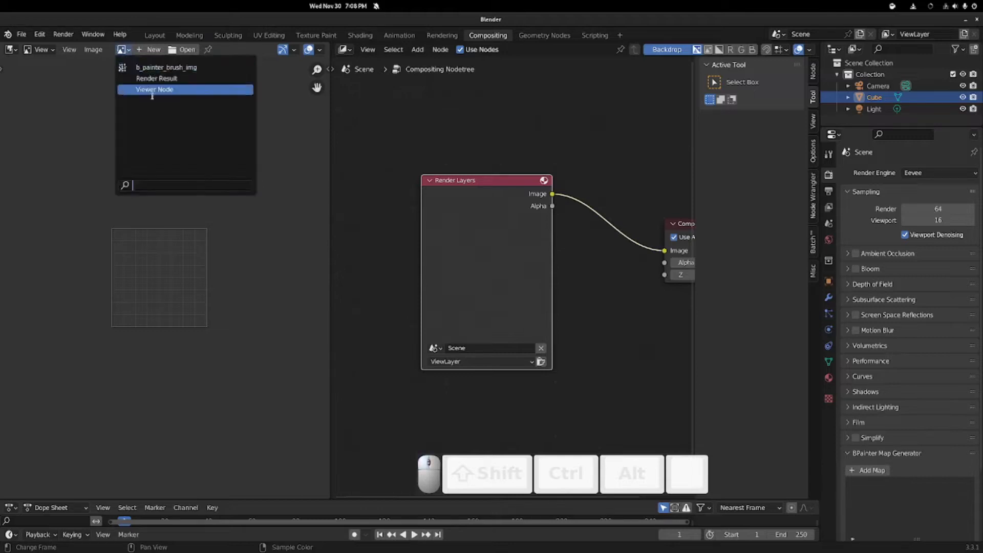
pyautogui.click(154, 90)
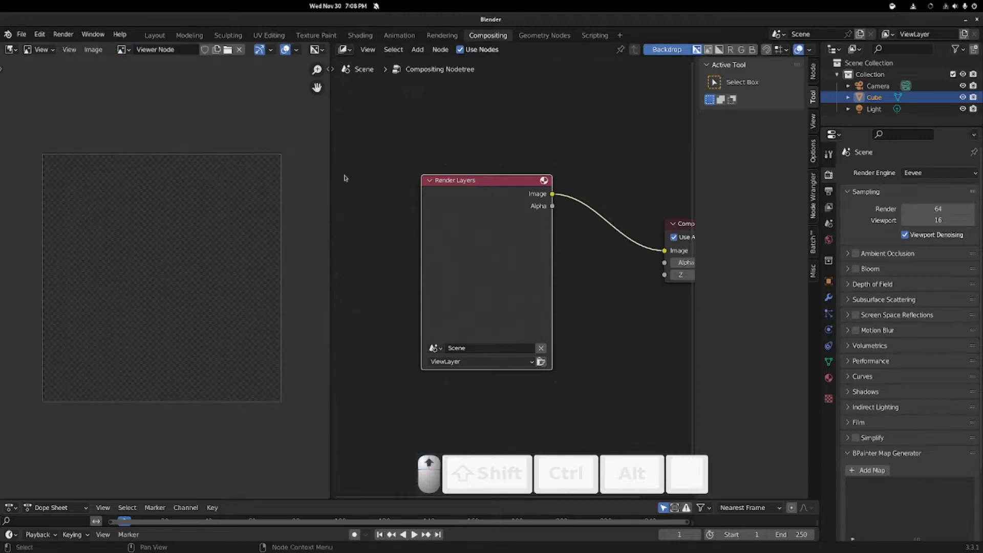
pyautogui.moveTo(331, 123); pyautogui.dragTo(139, 122)
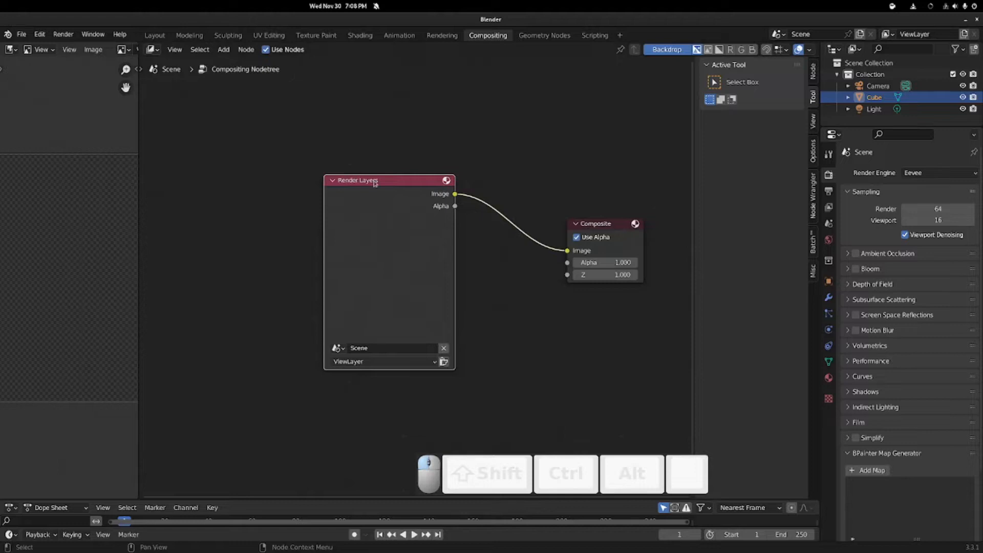
pyautogui.moveTo(375, 183); pyautogui.dragTo(312, 178)
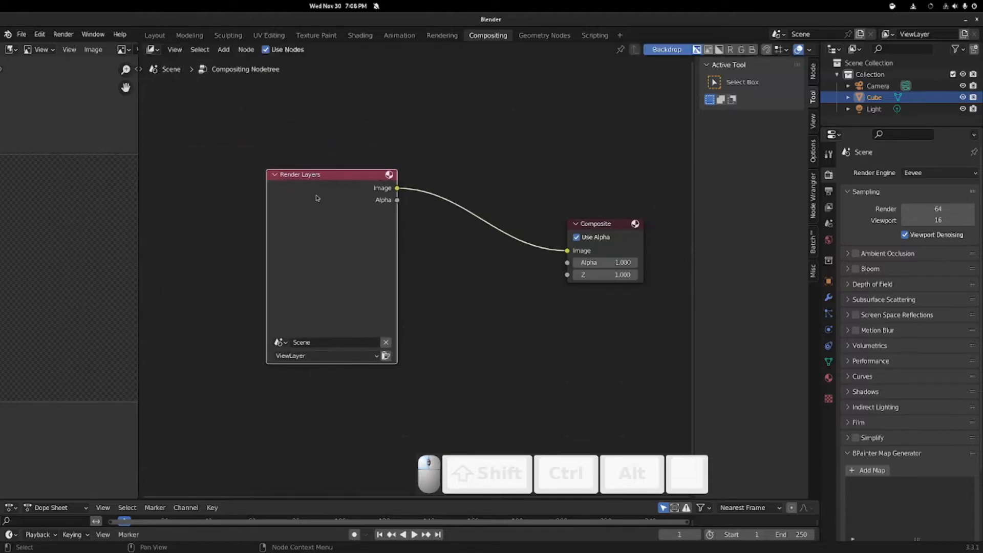
# Step: Delete Render Layers and add an Image input node left of Composite
pyautogui.press('x')
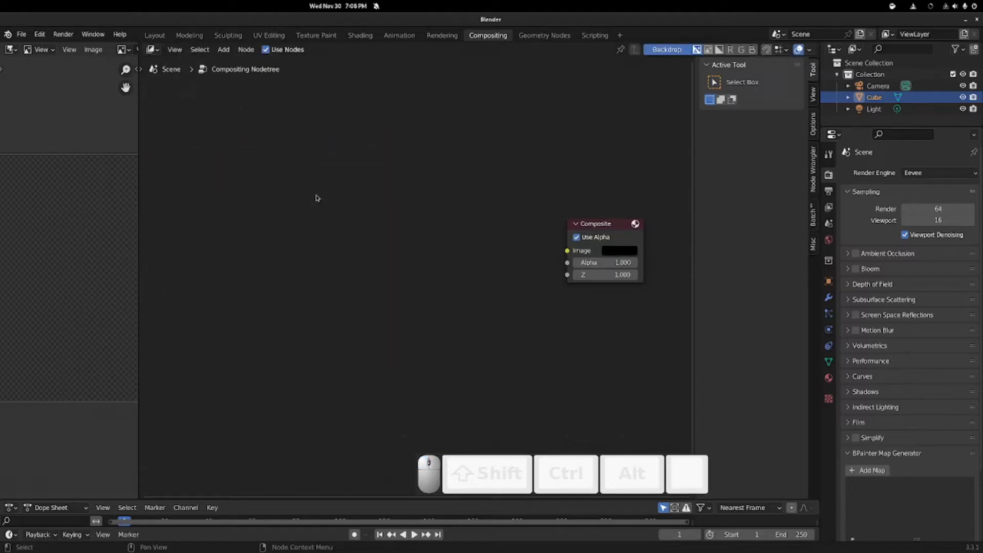
pyautogui.hotkey('shift', 'a')
pyautogui.click(316, 196)
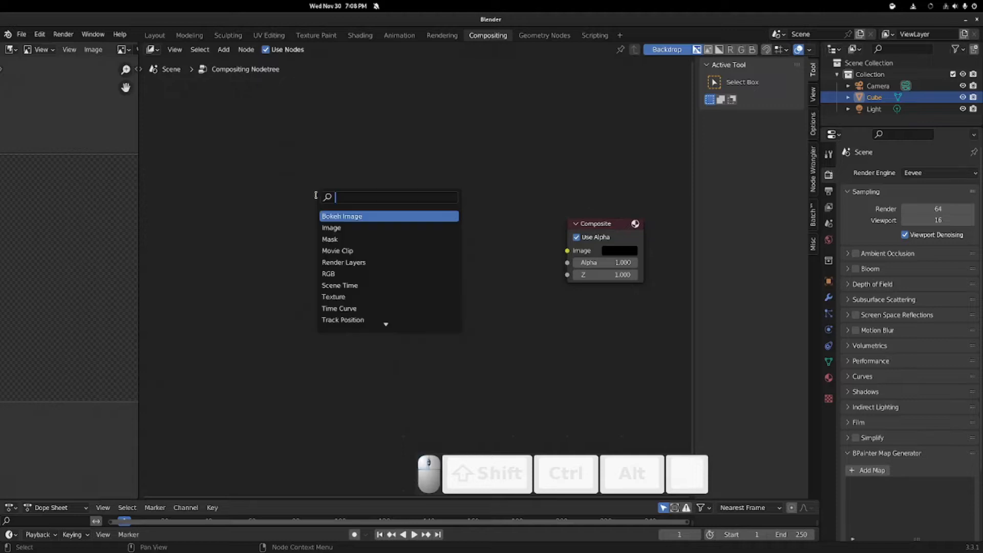
pyautogui.write('i')
pyautogui.press('Return')
pyautogui.click(209, 201)
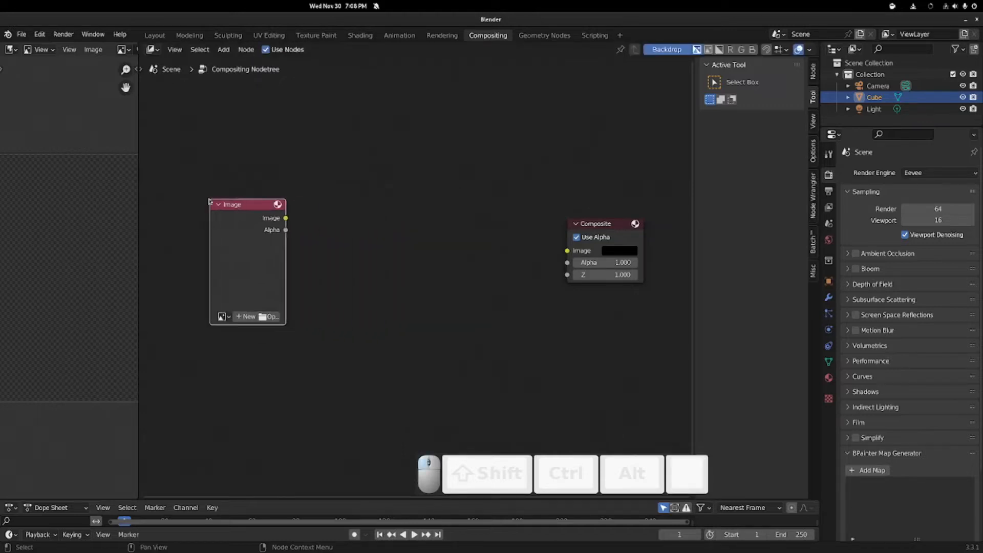
# Step: Load comp-exercise.exr from Pictures/renders into the Image node and preview it through a Viewer
pyautogui.click(269, 318)
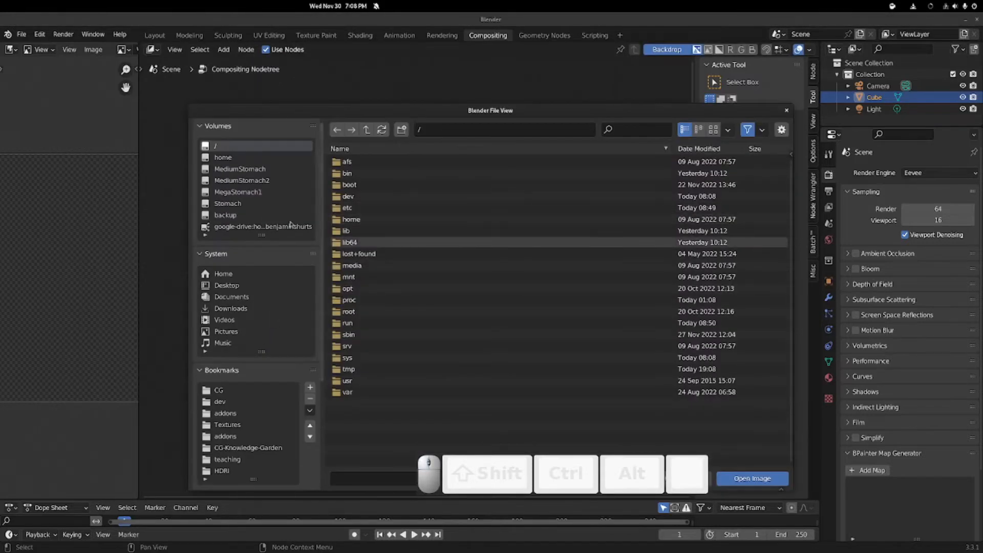
pyautogui.click(226, 331)
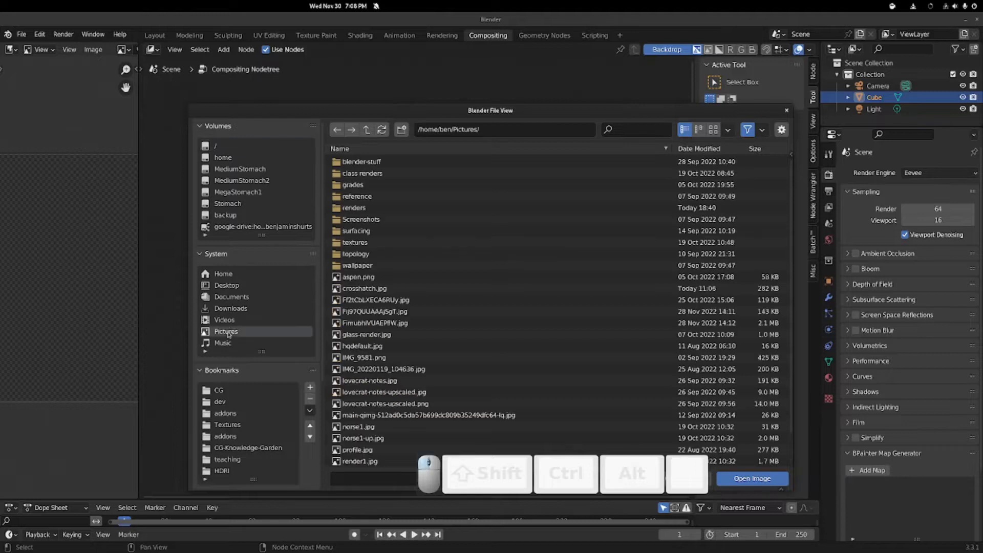
pyautogui.click(354, 208)
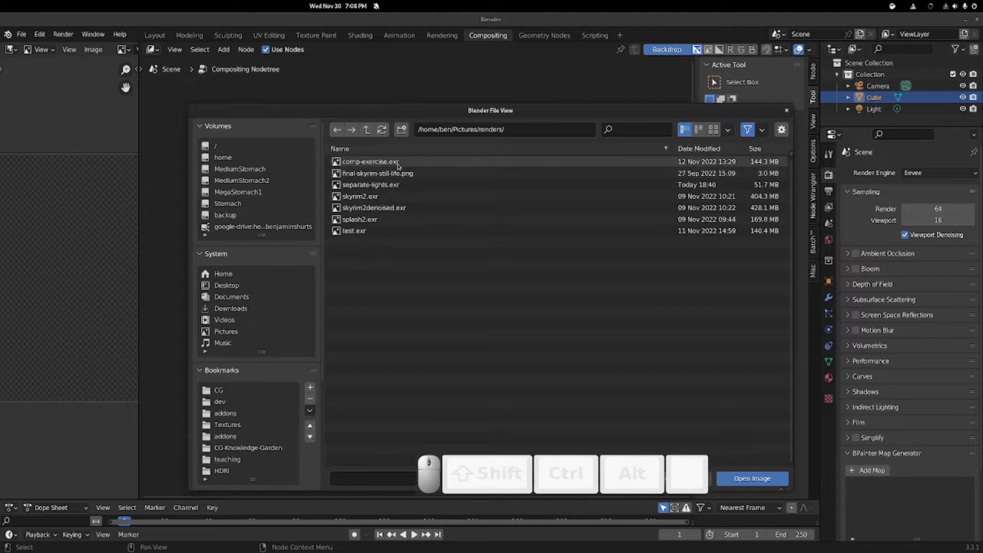
pyautogui.click(397, 162)
pyautogui.doubleClick(397, 162)
pyautogui.moveTo(244, 206); pyautogui.dragTo(230, 131)
pyautogui.keyDown('ctrl'); pyautogui.keyDown('shift'); pyautogui.click(271, 147); pyautogui.keyUp('shift'); pyautogui.keyUp('ctrl')
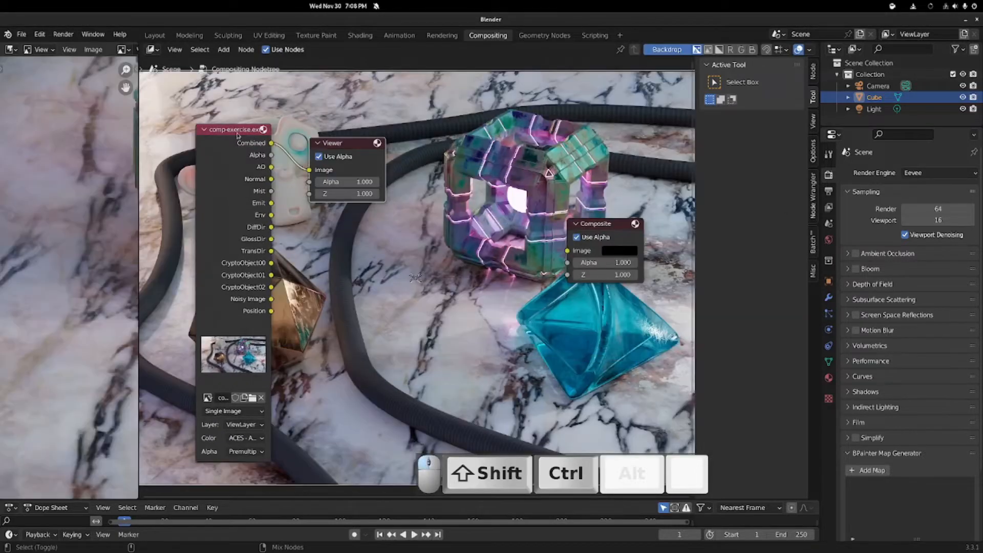
# Step: Reposition the Viewer and Image nodes, cycle through the Alpha and AO passes, and turn off Backdrop
pyautogui.scroll(-2, 416, 278)
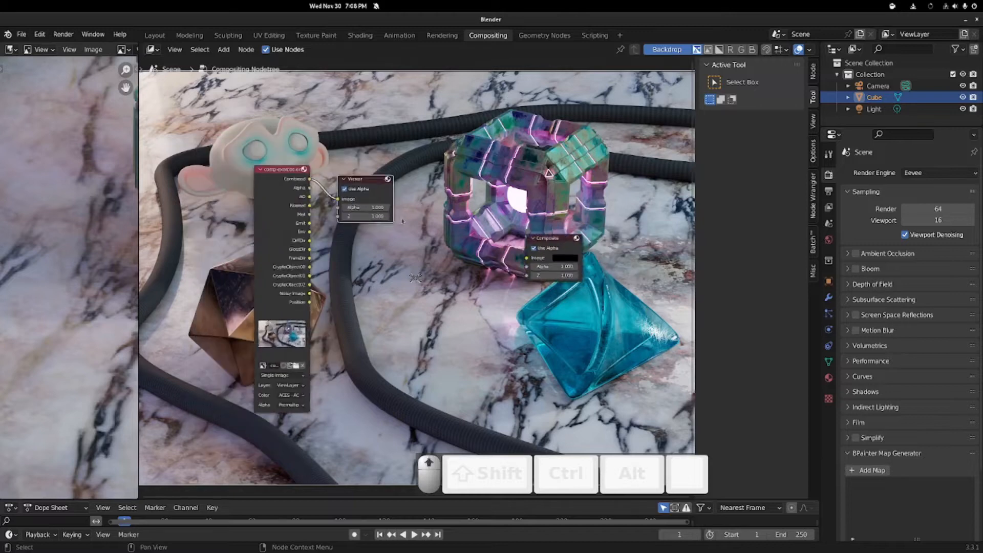
pyautogui.moveTo(346, 170); pyautogui.dragTo(381, 149)
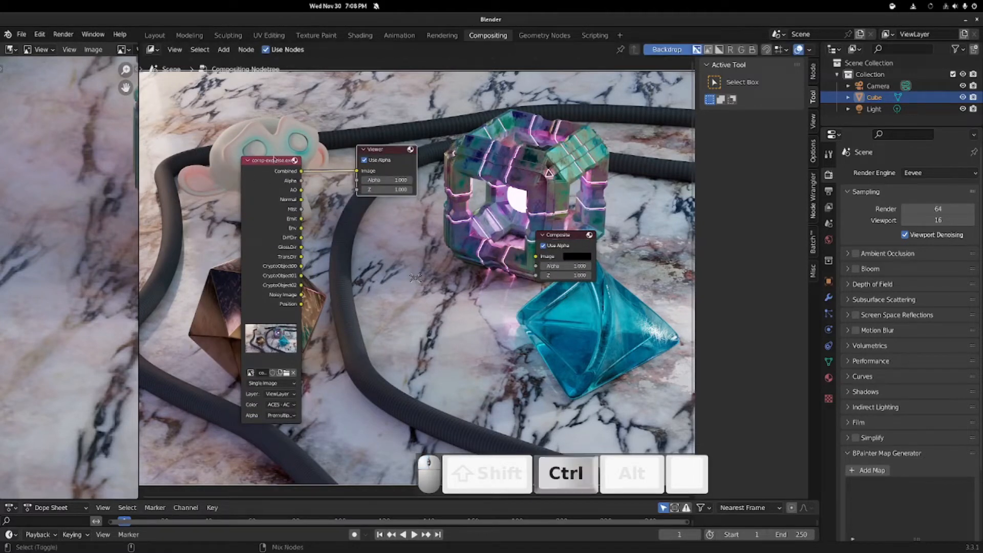
pyautogui.keyDown('ctrl'); pyautogui.keyDown('shift'); pyautogui.click(274, 160); pyautogui.keyUp('shift'); pyautogui.keyUp('ctrl')
pyautogui.keyDown('ctrl'); pyautogui.keyDown('shift'); pyautogui.click(268, 159); pyautogui.keyUp('shift'); pyautogui.keyUp('ctrl')
pyautogui.moveTo(265, 160); pyautogui.dragTo(358, 172)
pyautogui.scroll(-2, 402, 201)
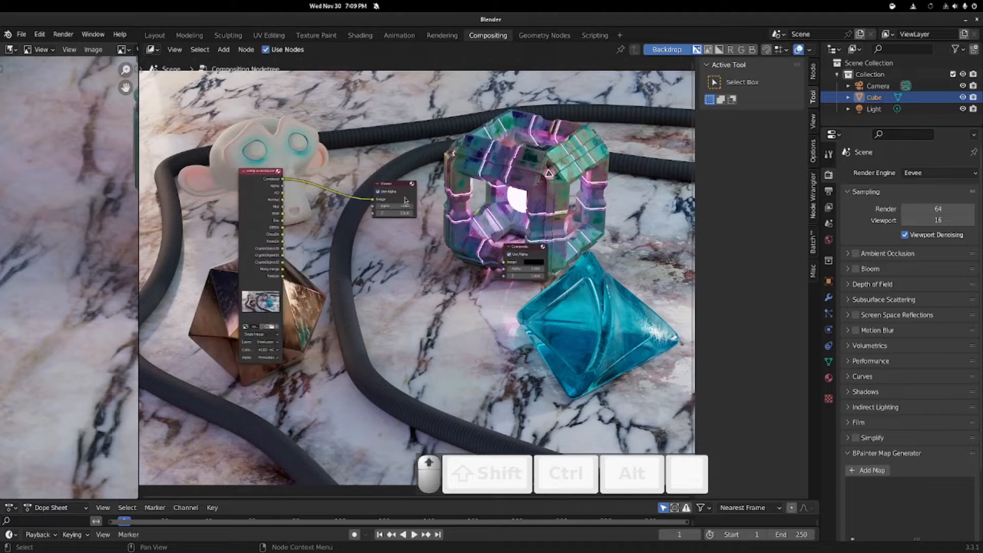
pyautogui.scroll(-2, 481, 209)
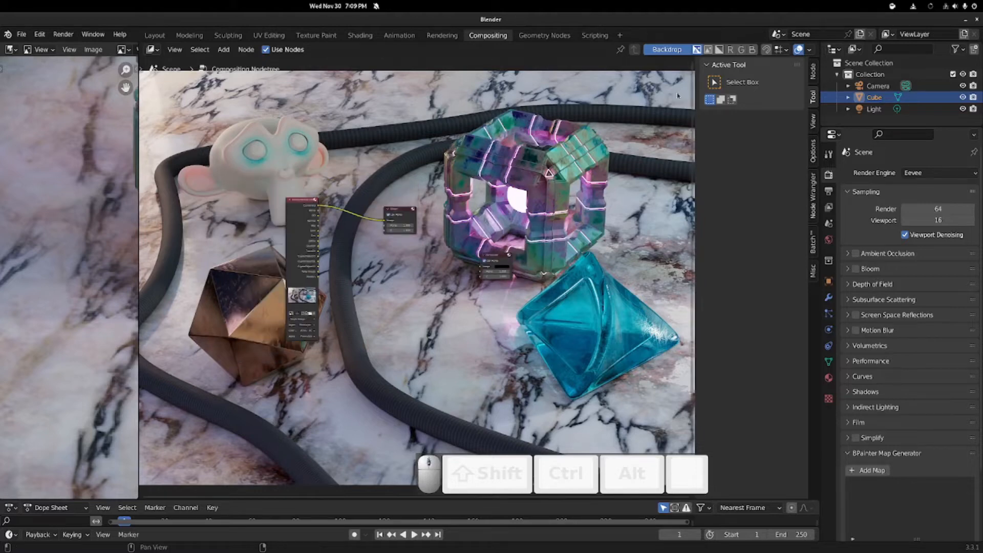
pyautogui.click(678, 50)
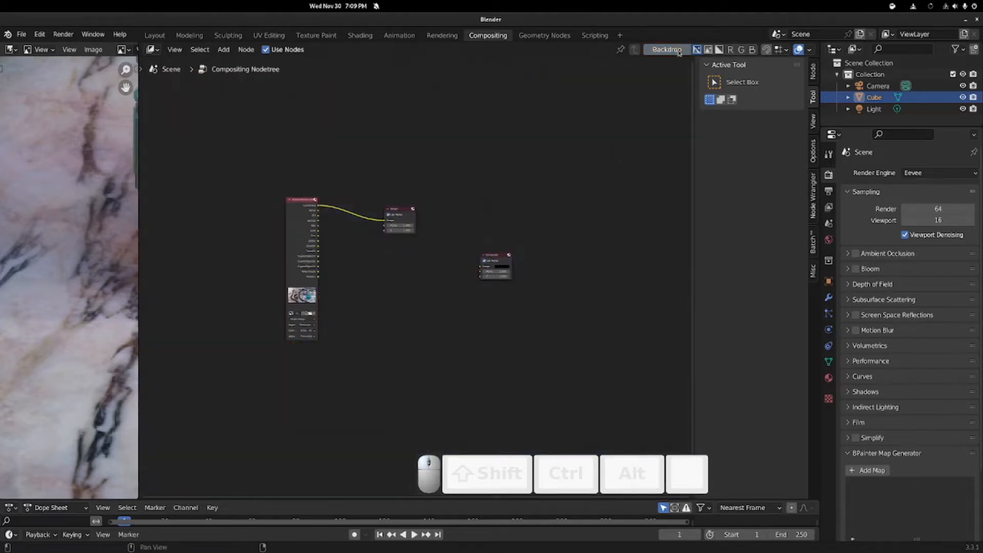
# Step: Move the Viewer node above Composite and nudge Composite slightly right
pyautogui.scroll(5, 383, 237)
pyautogui.moveTo(383, 172); pyautogui.dragTo(549, 178)
pyautogui.moveTo(263, 162); pyautogui.dragTo(381, 156)
pyautogui.moveTo(538, 240); pyautogui.dragTo(541, 241)
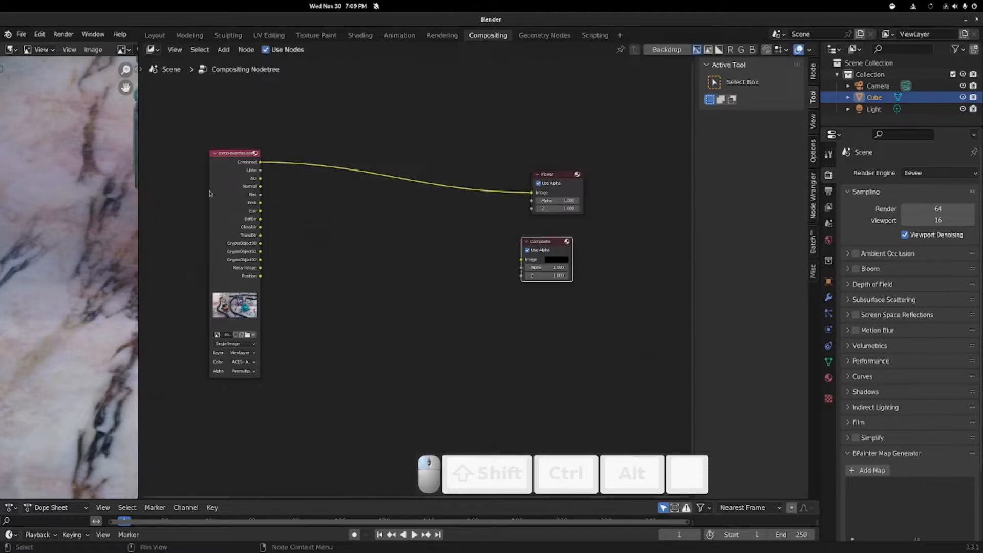
pyautogui.scroll(-4, 119, 210)
# Step: Widen the image viewer, re-centre the render in it, and bring the Image node into view
pyautogui.moveTo(140, 195); pyautogui.dragTo(307, 195)
pyautogui.scroll(4, 153, 205)
pyautogui.scroll(-3, 154, 205)
pyautogui.scroll(-1, 154, 205)
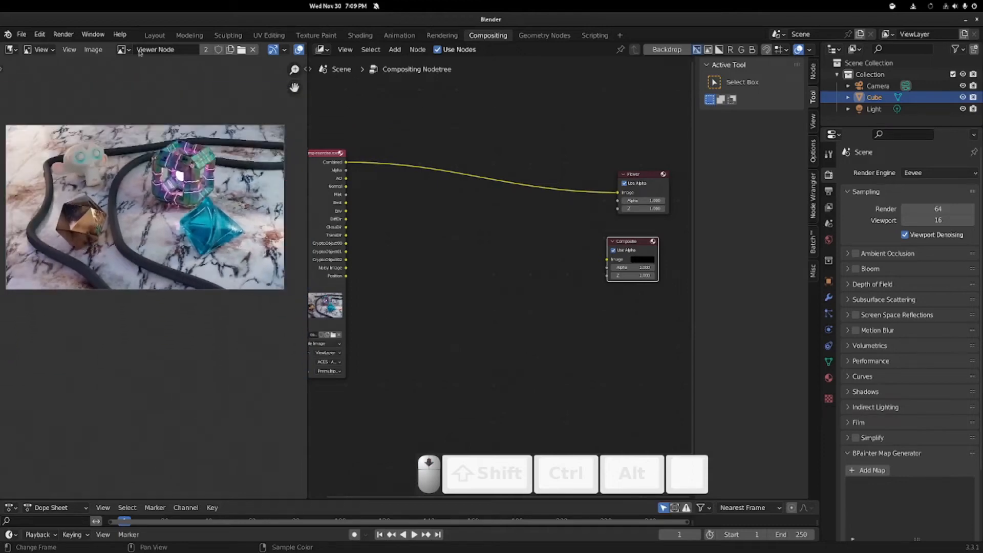
pyautogui.scroll(3, 131, 144)
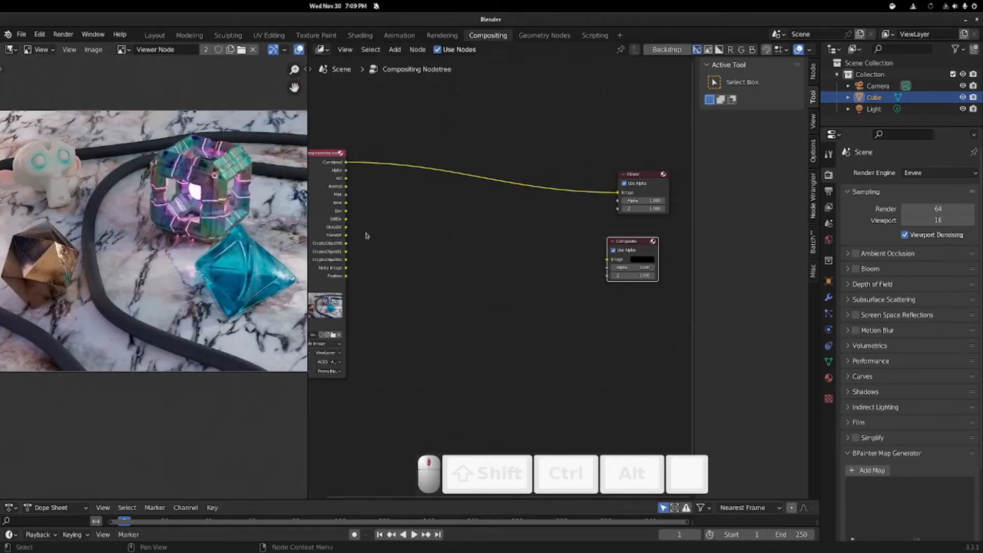
pyautogui.scroll(-1, 198, 194)
pyautogui.scroll(1, 199, 193)
pyautogui.moveTo(198, 193); pyautogui.dragTo(183, 191, button='middle')
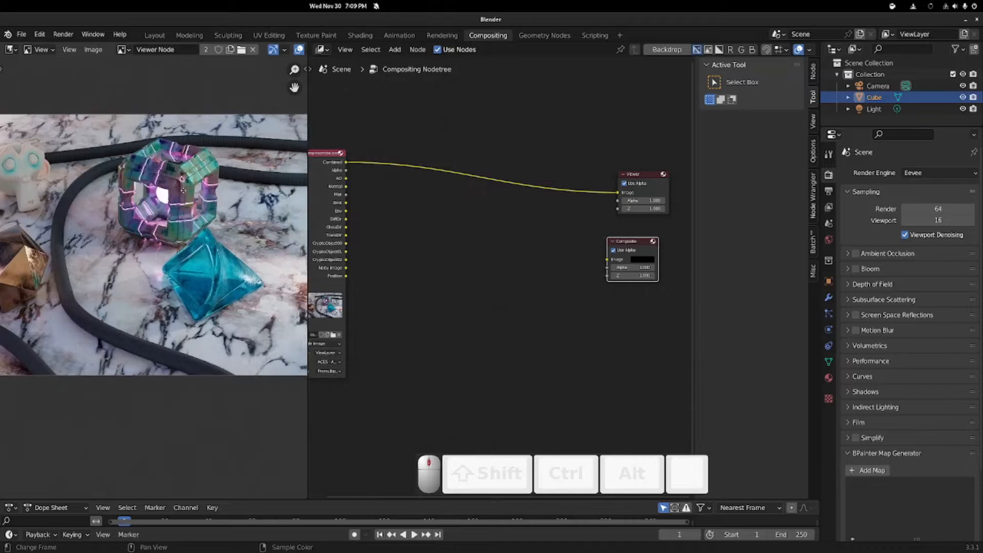
pyautogui.moveTo(306, 114); pyautogui.dragTo(336, 97)
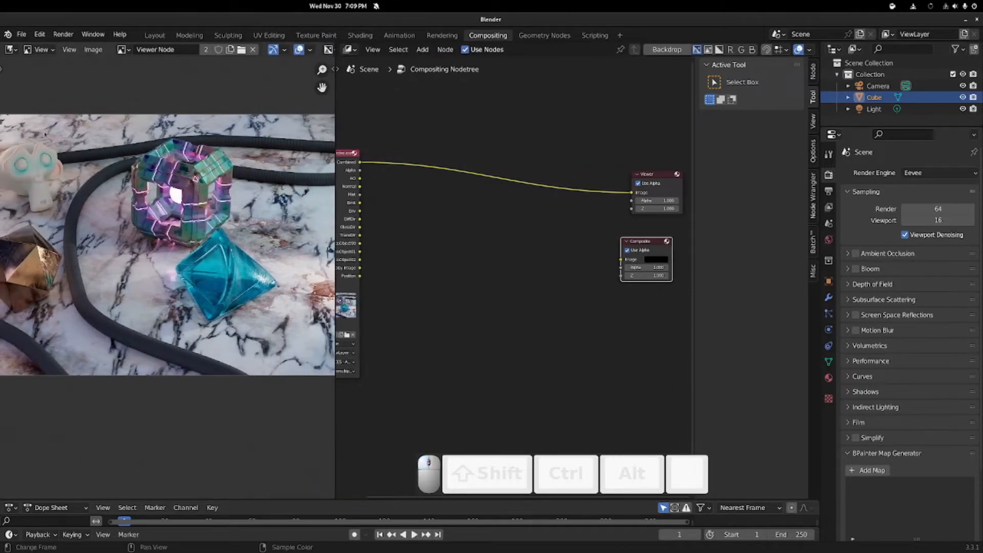
pyautogui.moveTo(494, 244); pyautogui.dragTo(553, 218, button='middle')
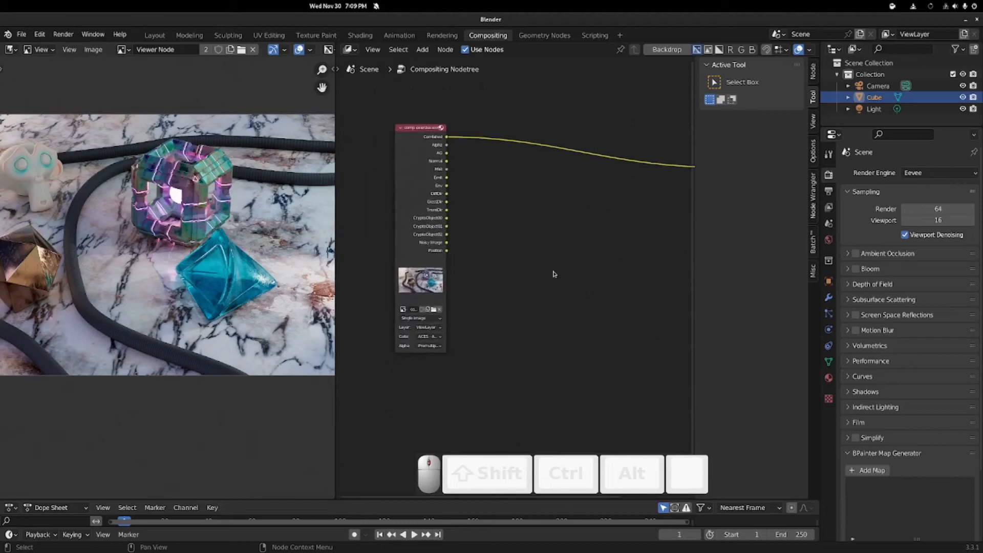
# Step: Hide the sidebar with N, frame all nodes with Home, and open the Add node search
pyautogui.press('n')
pyautogui.press('Home')
pyautogui.hotkey('shift', 'a')
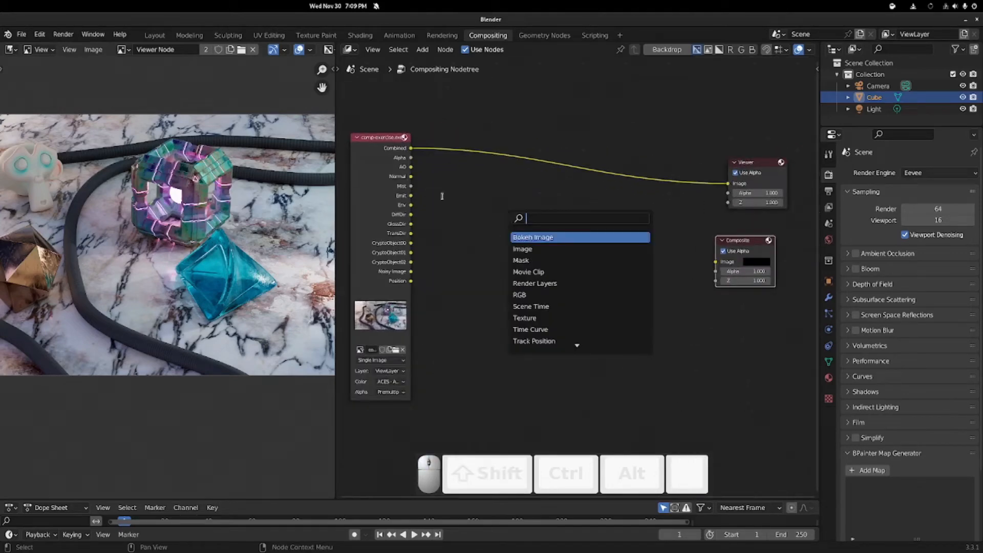
# Step: Add and place a Color Correction node in the tree
pyautogui.press('Escape')
pyautogui.hotkey('shift', 'a')
pyautogui.moveTo(454, 249)
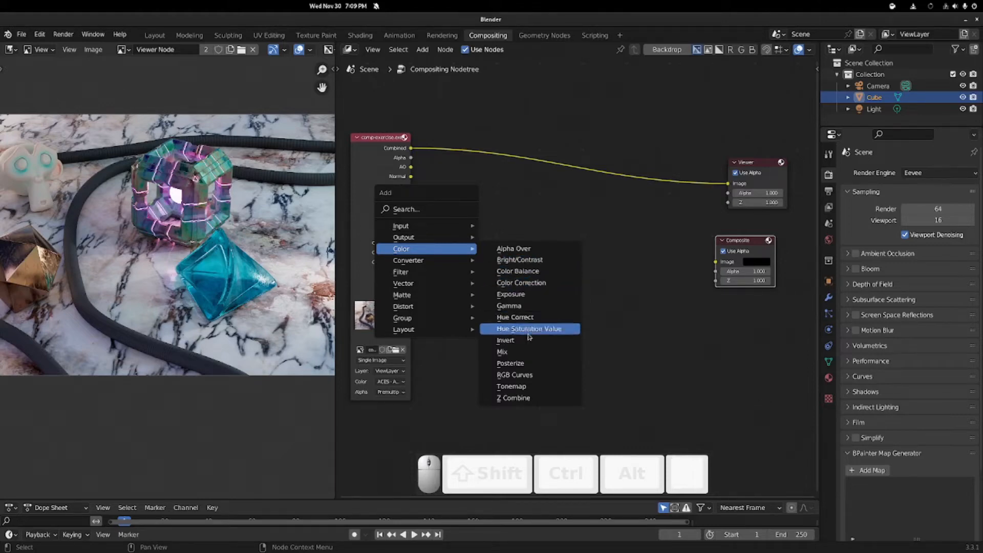
pyautogui.click(535, 282)
pyautogui.click(451, 212)
# Step: Add a Color Balance node, delete the Color Correction node, and drop Color Balance onto the Viewer link
pyautogui.hotkey('shift', 'a')
pyautogui.click(553, 231)
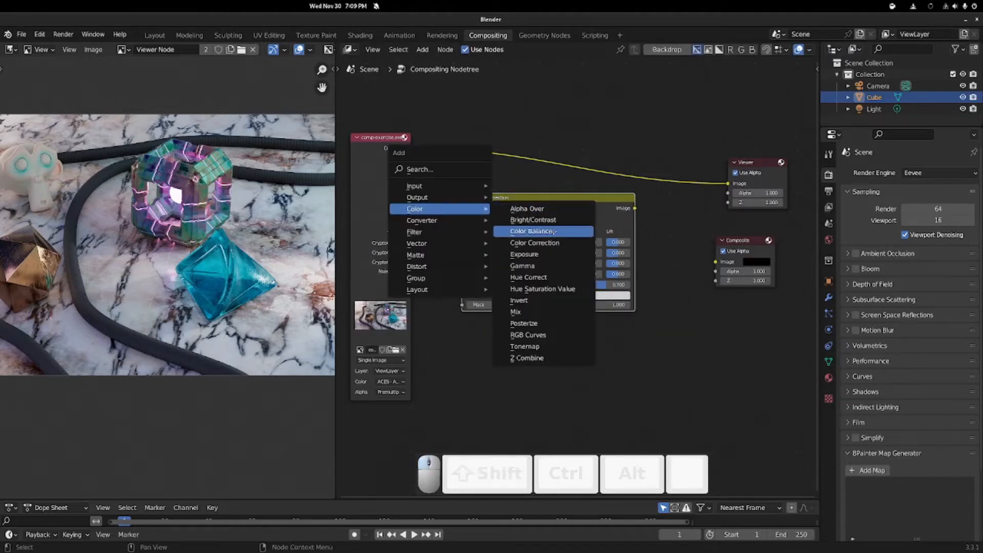
pyautogui.click(456, 321)
pyautogui.click(507, 215)
pyautogui.press('x')
pyautogui.moveTo(506, 331); pyautogui.dragTo(457, 119)
pyautogui.scroll(2, 474, 203)
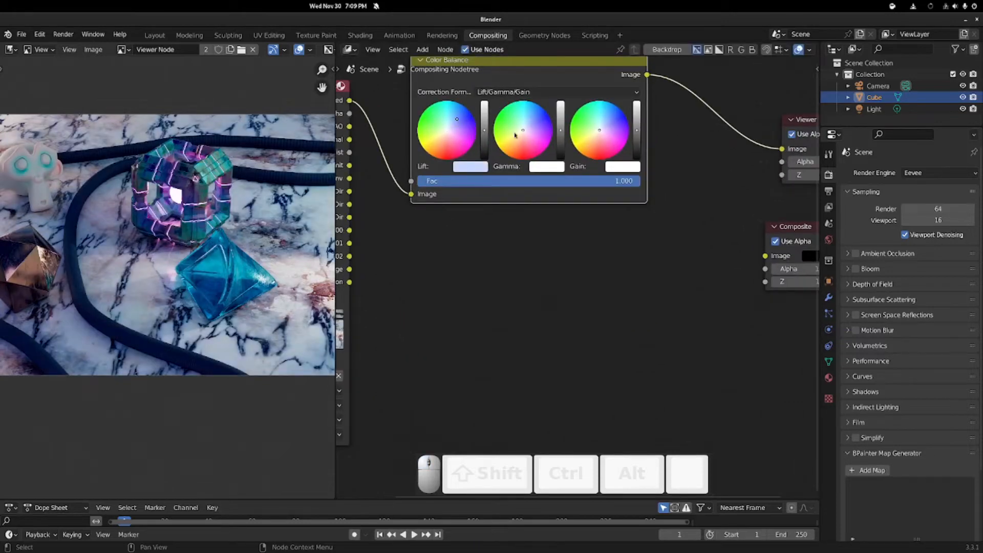
# Step: Shift the Color Balance gamma toward warm cream and the gain toward pale green
pyautogui.moveTo(515, 135); pyautogui.dragTo(636, 121)
pyautogui.moveTo(599, 152); pyautogui.dragTo(597, 127)
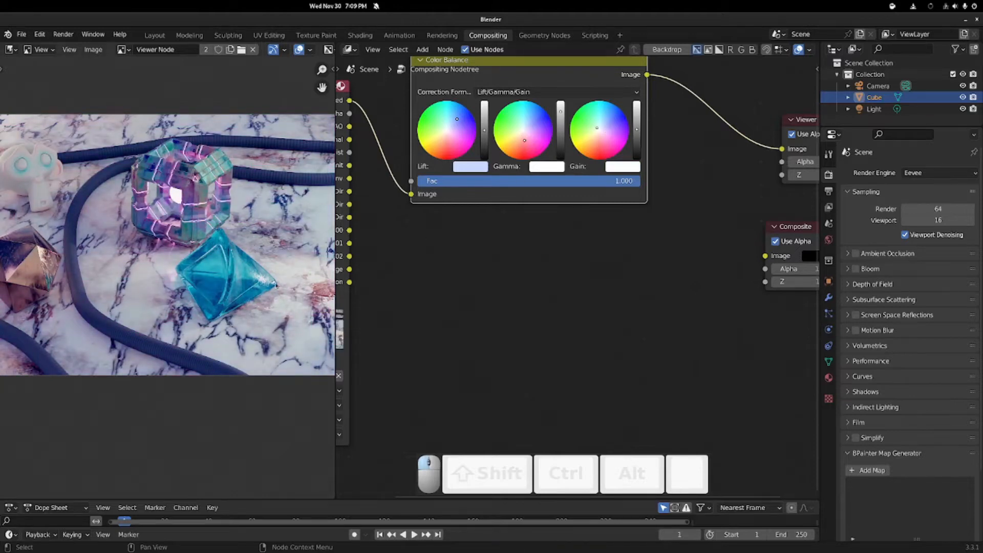
pyautogui.scroll(3, 167, 262)
pyautogui.scroll(-4, 167, 261)
pyautogui.scroll(2, 166, 262)
pyautogui.scroll(6, 167, 262)
pyautogui.moveTo(92, 341); pyautogui.dragTo(61, 375, button='middle')
pyautogui.scroll(-7, 285, 289)
pyautogui.scroll(3, 237, 297)
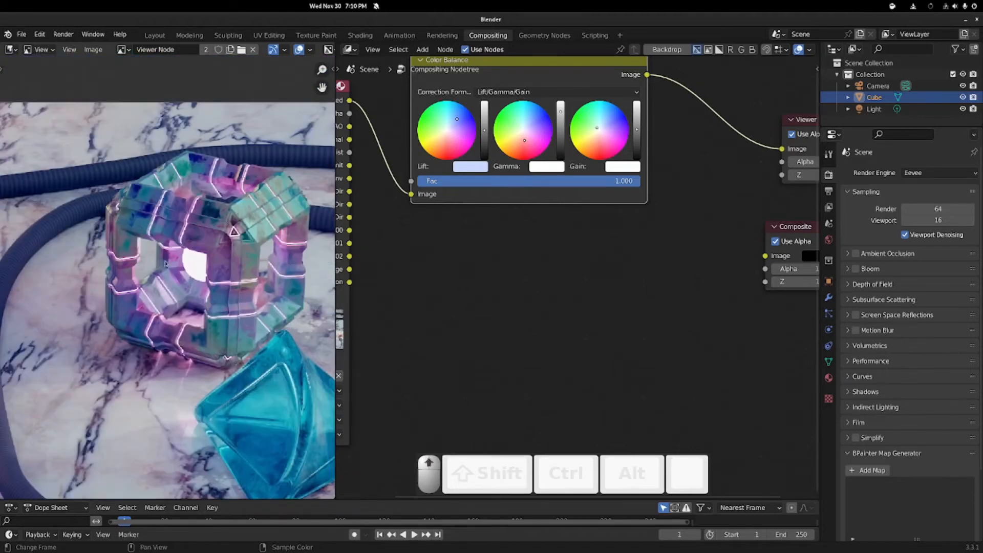
pyautogui.moveTo(236, 299); pyautogui.dragTo(253, 253, button='middle')
# Step: Rearrange the Color Balance and input nodes in the node tree
pyautogui.moveTo(547, 244); pyautogui.dragTo(537, 274, button='middle')
pyautogui.scroll(-2, 536, 274)
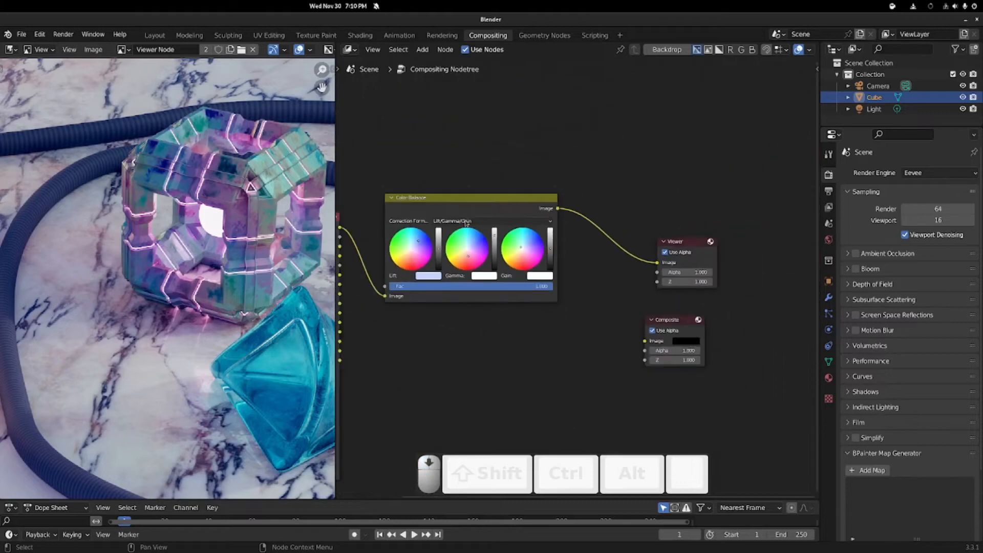
pyautogui.moveTo(446, 197); pyautogui.dragTo(547, 114)
pyautogui.moveTo(431, 253); pyautogui.dragTo(513, 263, button='middle')
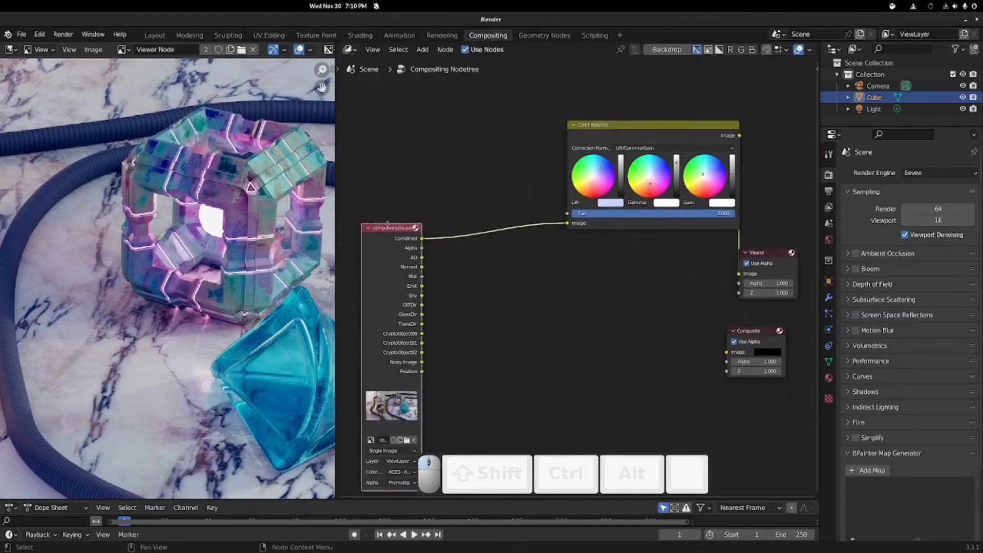
pyautogui.moveTo(396, 226); pyautogui.dragTo(358, 198)
pyautogui.moveTo(645, 124); pyautogui.dragTo(621, 144)
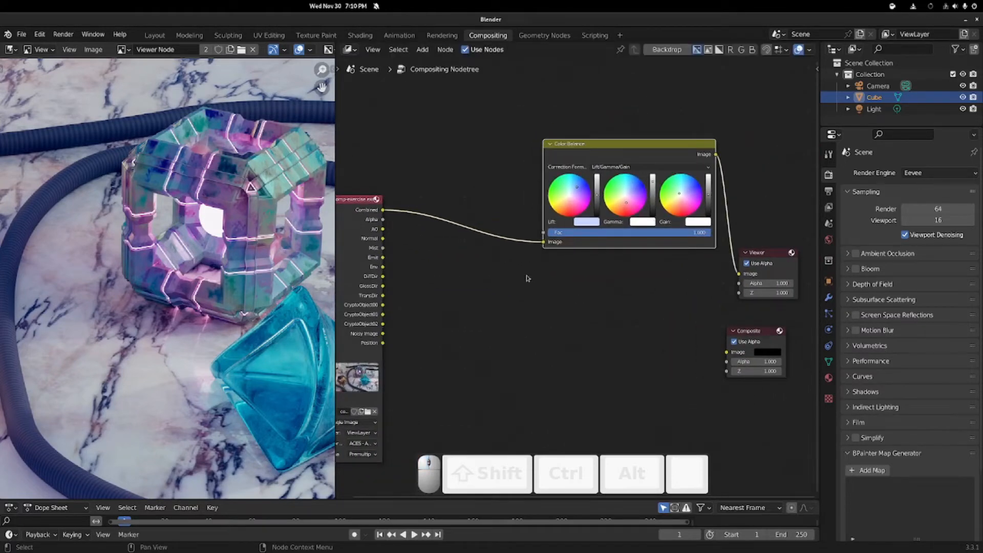
# Step: Add a Glare node onto the link between the render output and Color Balance
pyautogui.moveTo(527, 278); pyautogui.dragTo(556, 244, button='middle')
pyautogui.hotkey('shift', 'a')
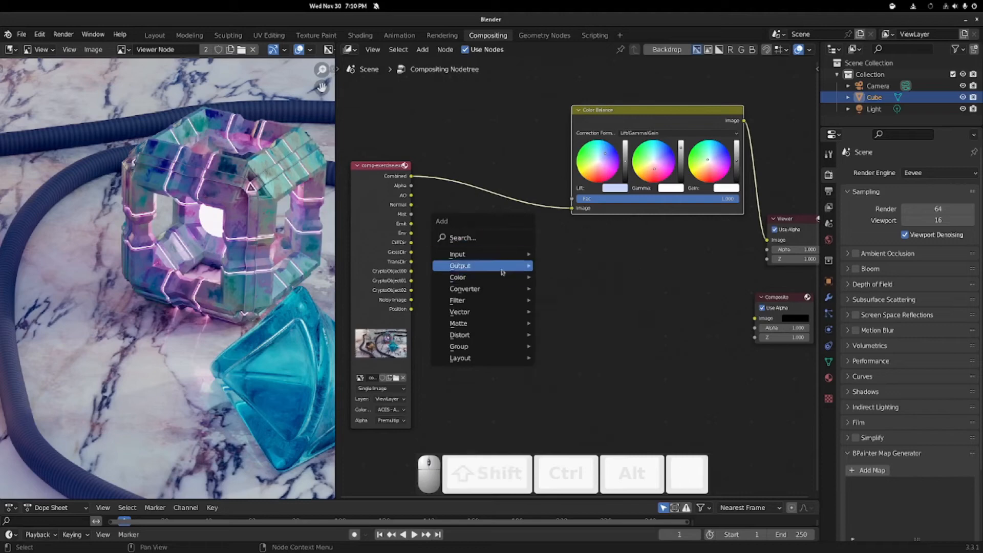
pyautogui.moveTo(499, 301)
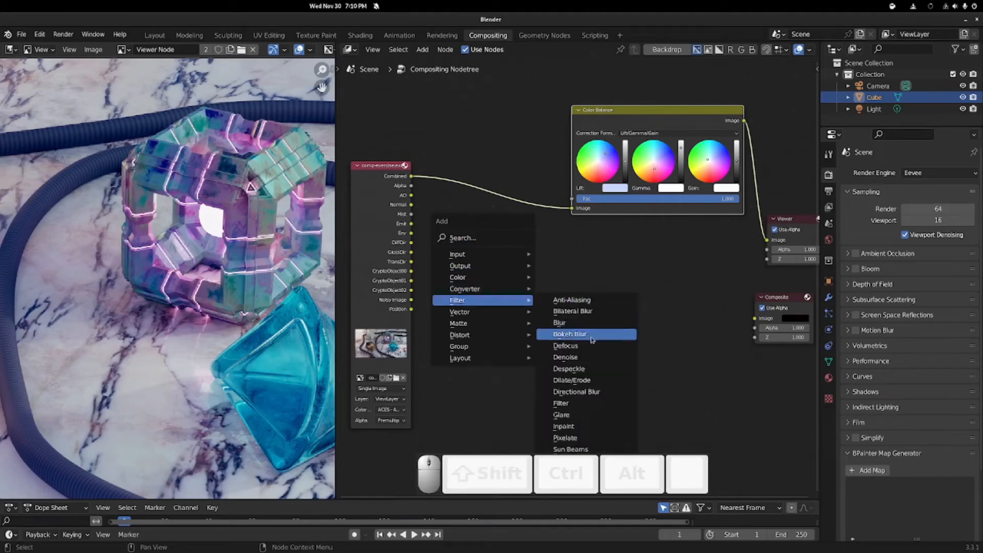
pyautogui.click(586, 415)
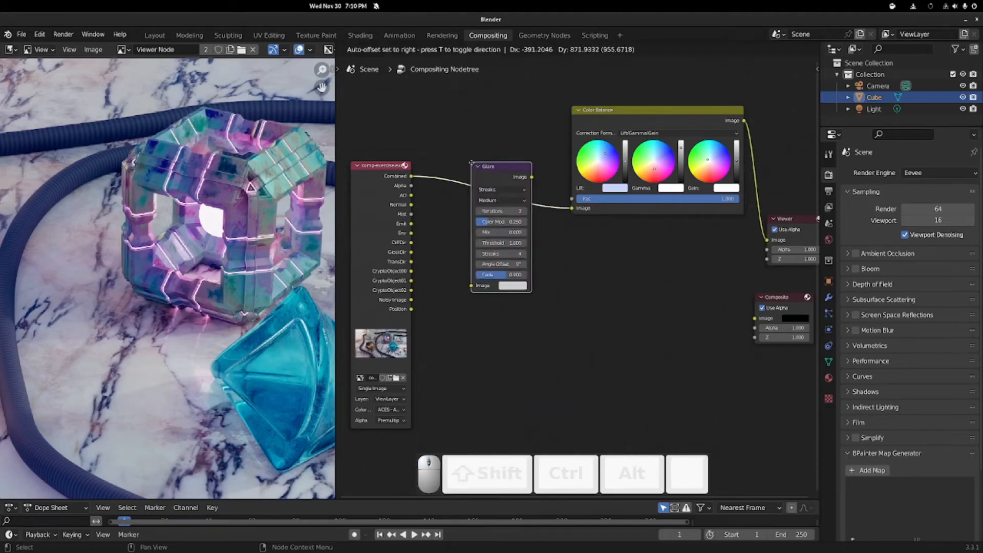
pyautogui.click(455, 135)
# Step: Set the Glare Type to Fog Glow and inspect the bloom in the preview
pyautogui.scroll(2, 501, 176)
pyautogui.click(463, 145)
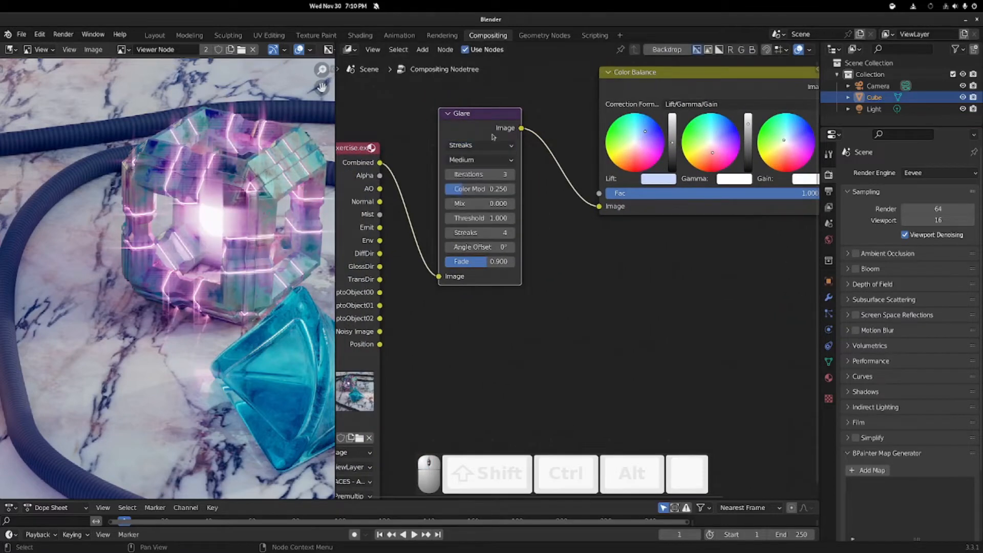
pyautogui.click(491, 144)
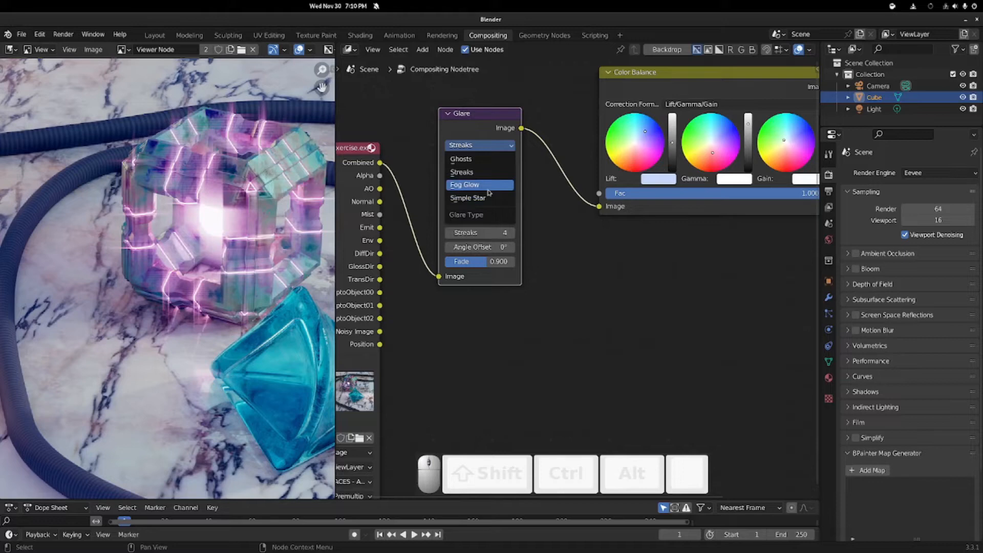
pyautogui.click(471, 186)
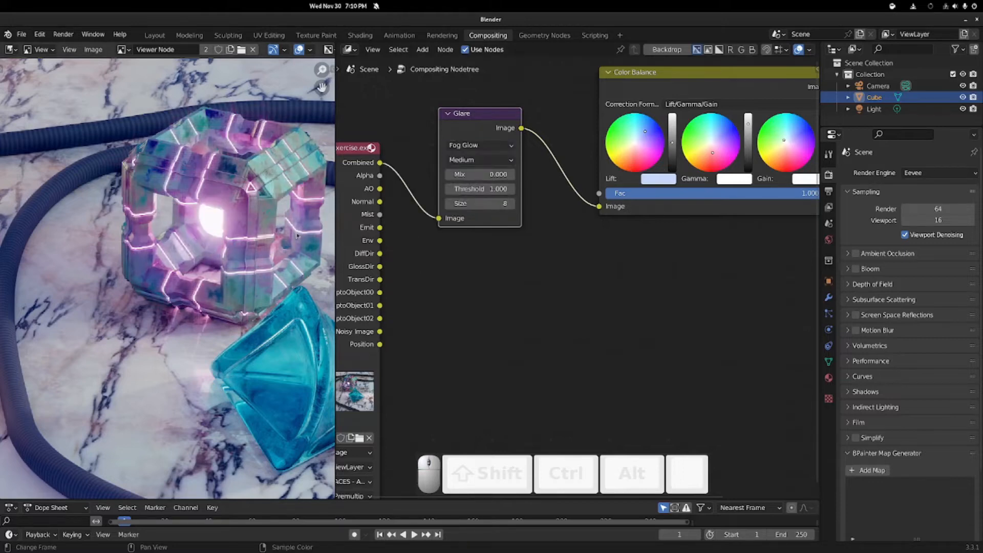
pyautogui.scroll(-5, 171, 238)
pyautogui.scroll(3, 156, 243)
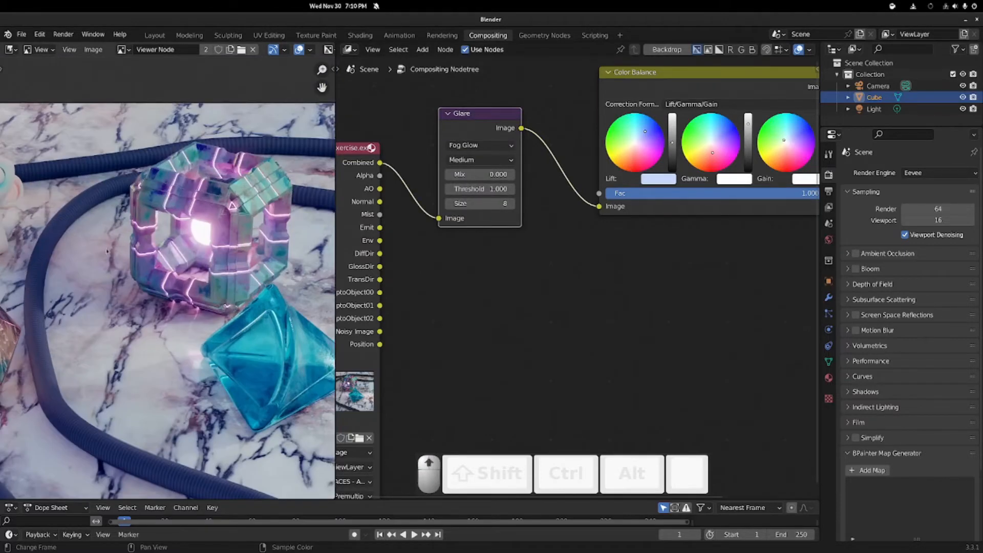
pyautogui.moveTo(141, 250)
pyautogui.mouseDown(button='middle')
pyautogui.moveTo(316, 240)
pyautogui.moveTo(329, 217)
pyautogui.moveTo(320, 223)
pyautogui.moveTo(133, 139)
pyautogui.moveTo(134, 119)
pyautogui.moveTo(124, 221)
pyautogui.mouseUp(button='middle')
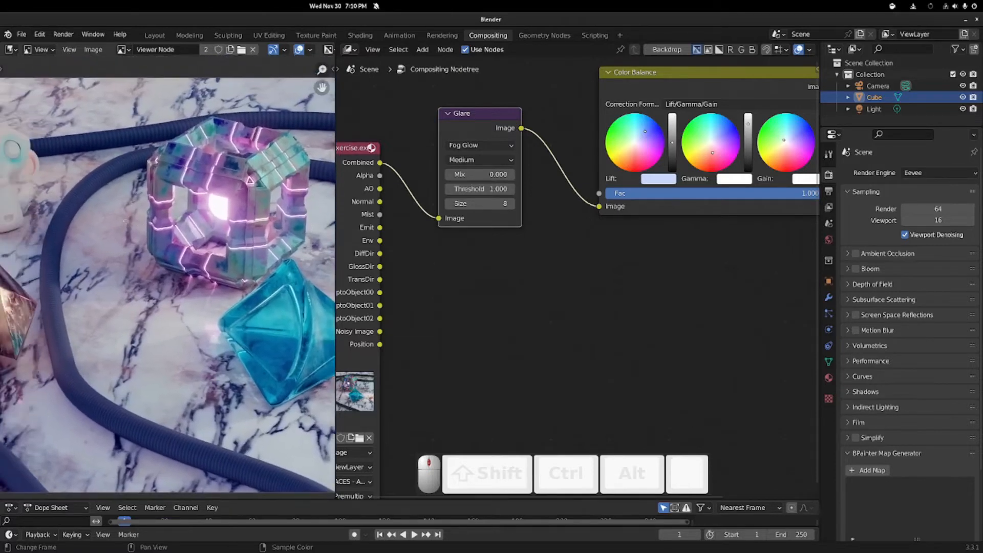
pyautogui.scroll(2, 244, 187)
pyautogui.scroll(-1, 244, 187)
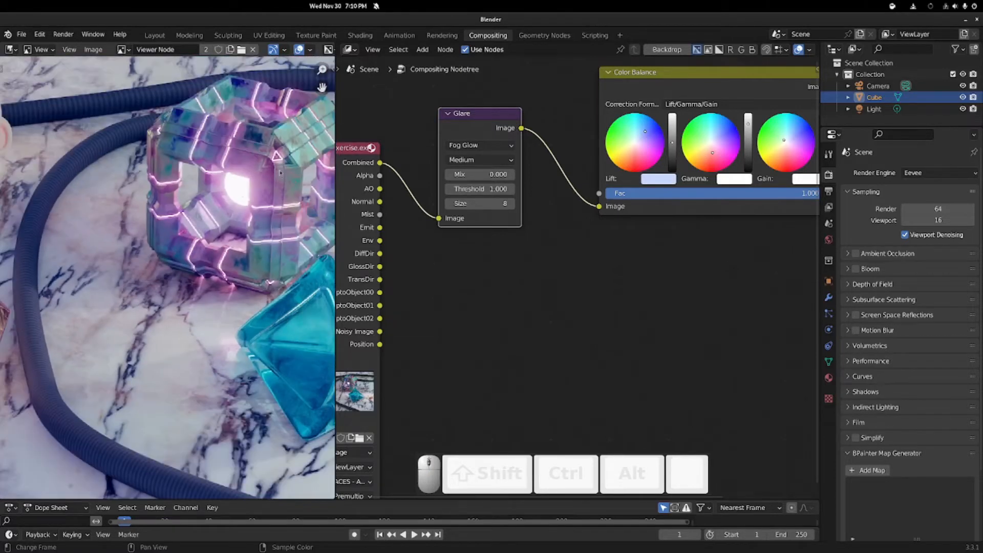
pyautogui.scroll(-3, 713, 235)
# Step: Move the Viewer node up and the Composite node to the right
pyautogui.moveTo(713, 234); pyautogui.dragTo(600, 265, button='middle')
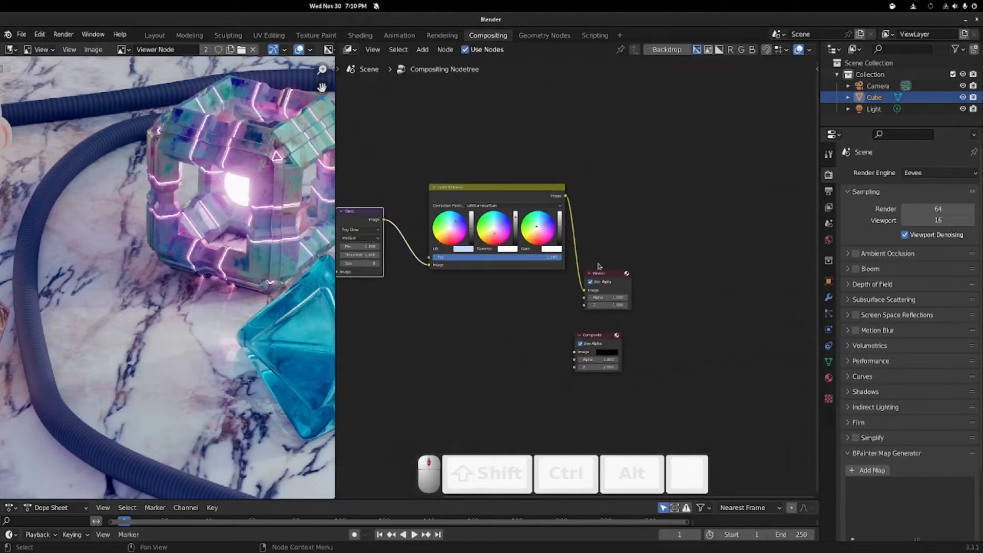
pyautogui.moveTo(608, 275); pyautogui.dragTo(677, 230)
pyautogui.moveTo(489, 337); pyautogui.dragTo(621, 254, button='middle')
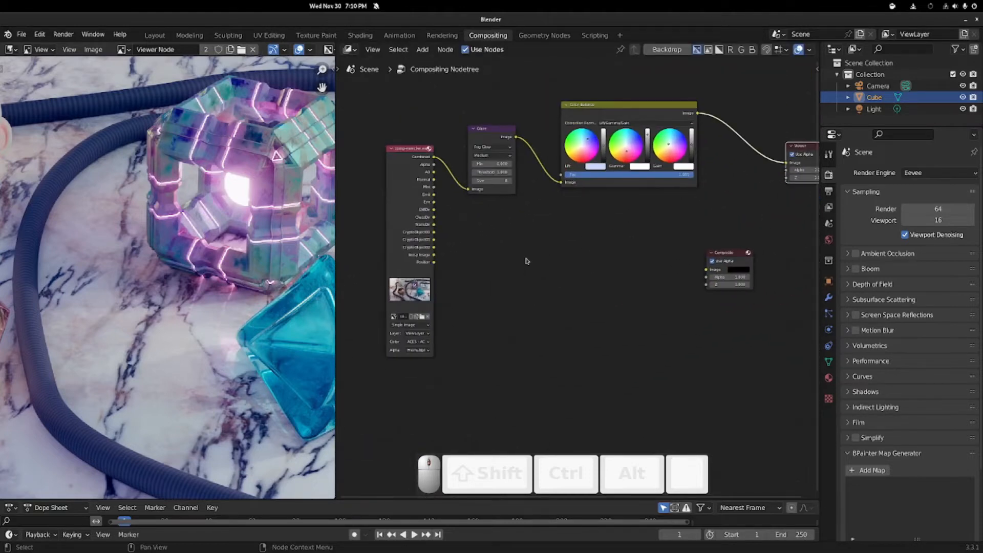
pyautogui.moveTo(727, 253); pyautogui.dragTo(799, 240)
pyautogui.moveTo(619, 261); pyautogui.dragTo(500, 293, button='middle')
pyautogui.moveTo(539, 244); pyautogui.dragTo(654, 228, button='middle')
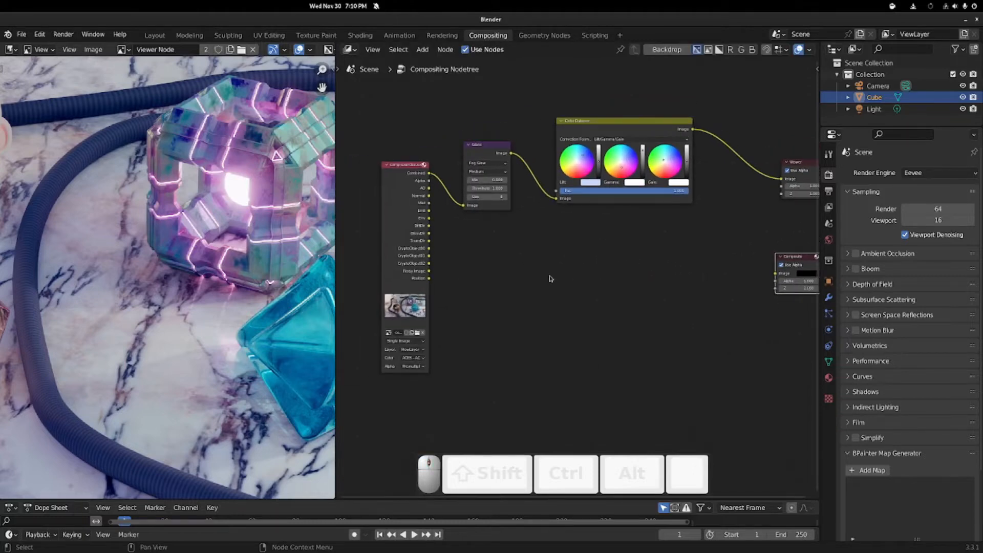
pyautogui.scroll(2, 548, 279)
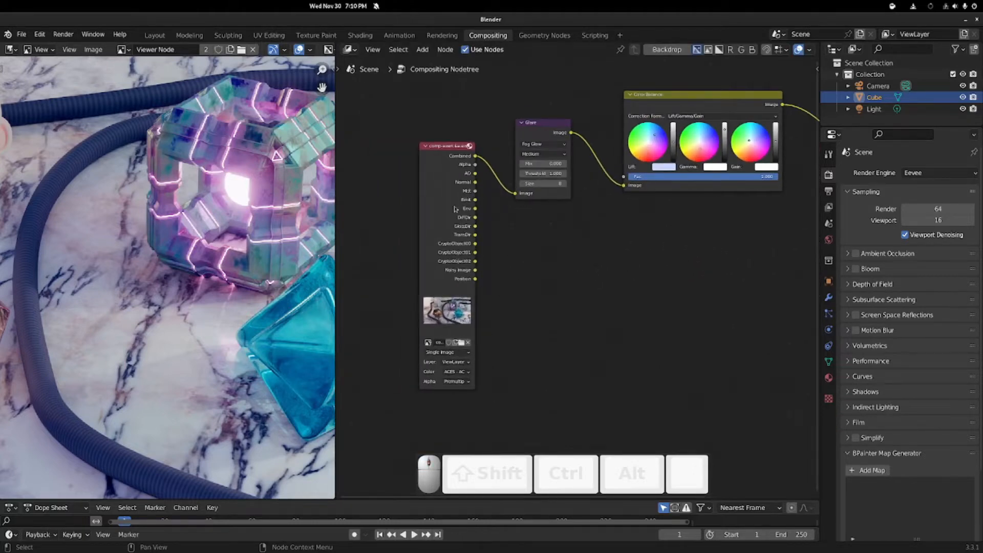
pyautogui.scroll(-2, 422, 307)
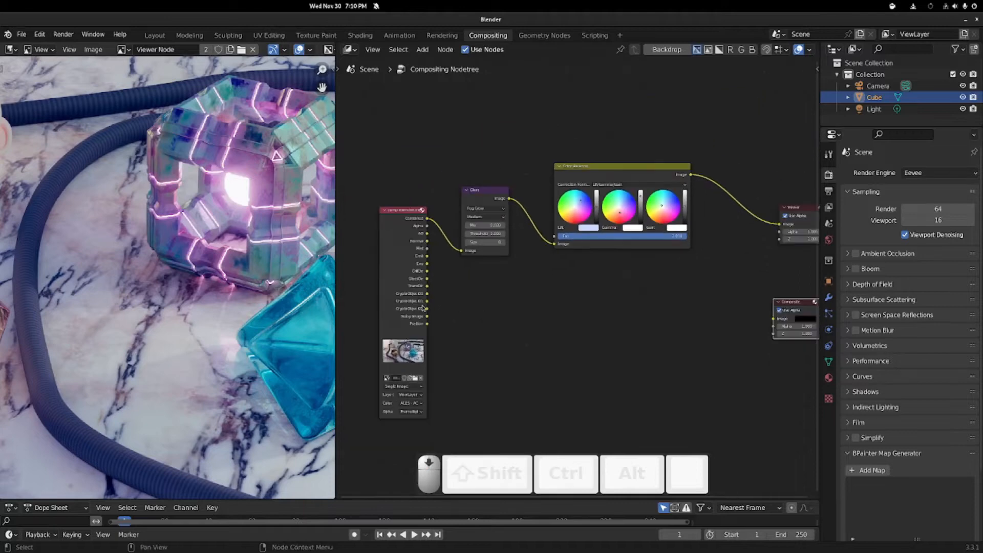
# Step: Connect the CryptoObject00 socket to the Viewer to preview the colour mattes
pyautogui.moveTo(427, 293); pyautogui.dragTo(778, 224)
pyautogui.scroll(-3, 174, 234)
pyautogui.scroll(3, 174, 234)
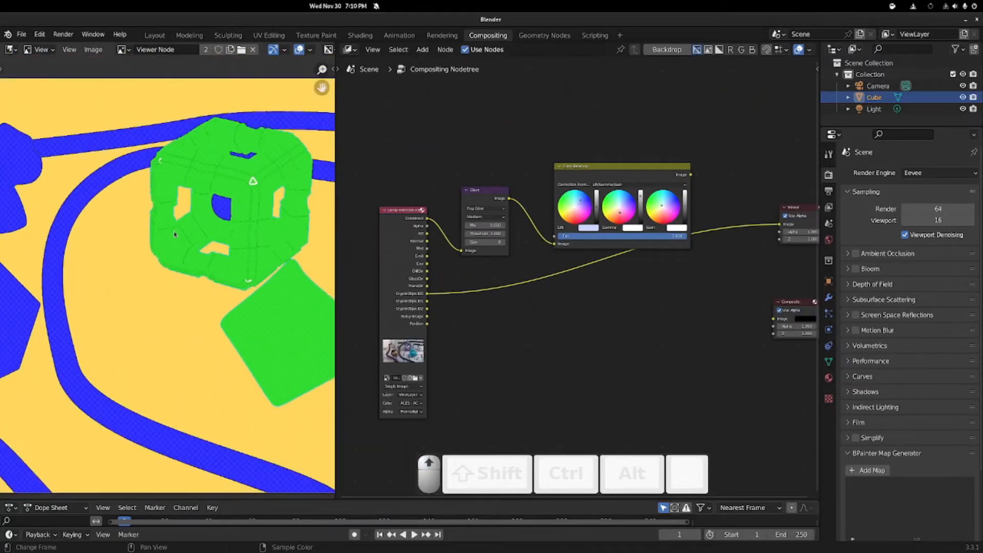
# Step: Add a Cryptomatte node via search and place it below the tree
pyautogui.hotkey('shift', 'a')
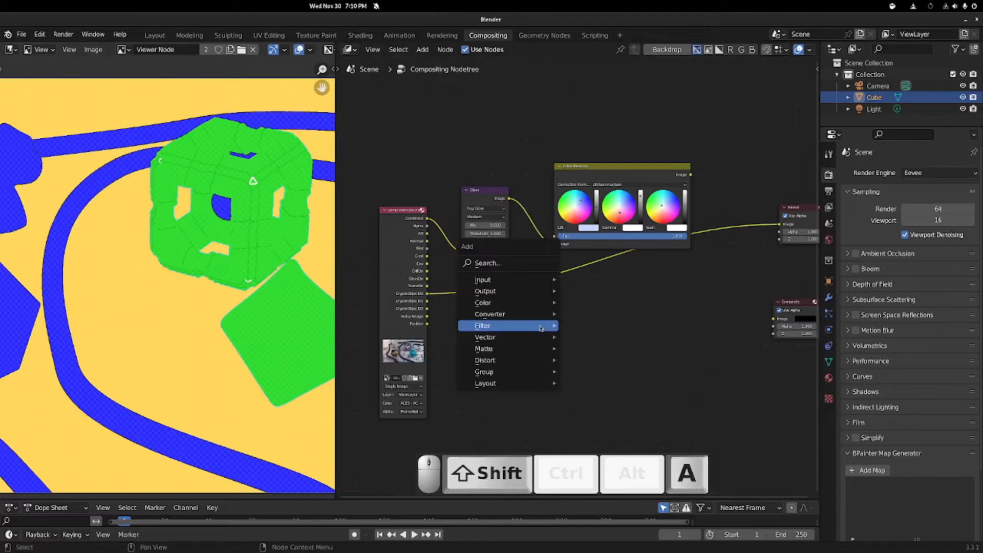
pyautogui.click(518, 261)
pyautogui.write('crr')
pyautogui.press('BackSpace')
pyautogui.write('y')
pyautogui.press('Return')
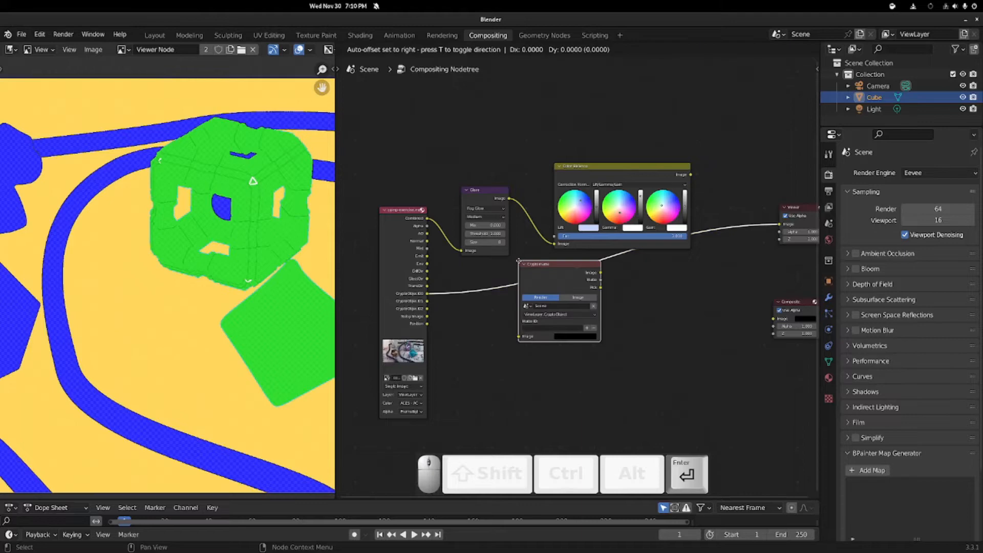
pyautogui.click(506, 307)
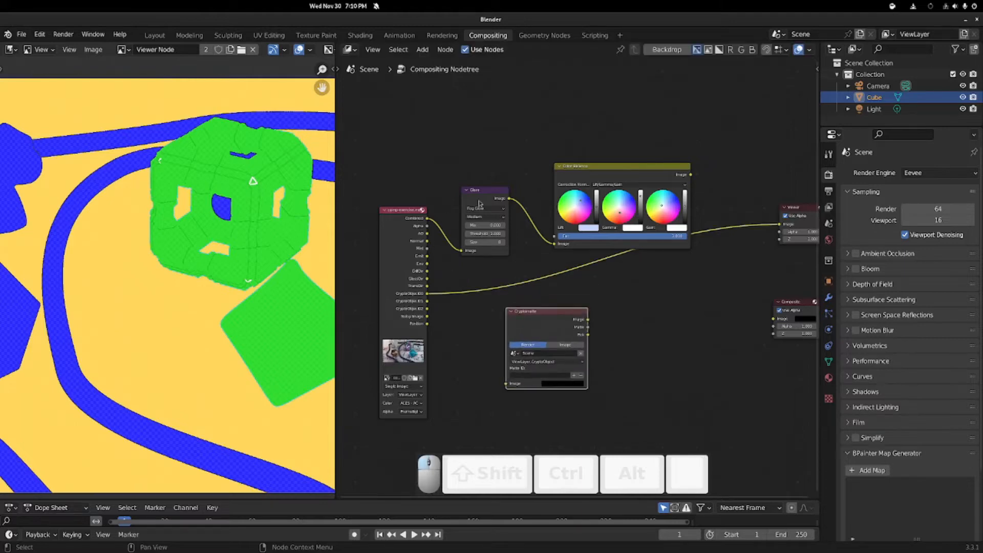
pyautogui.keyDown('ctrl'); pyautogui.keyDown('shift'); pyautogui.click(660, 169); pyautogui.keyUp('shift'); pyautogui.keyUp('ctrl')
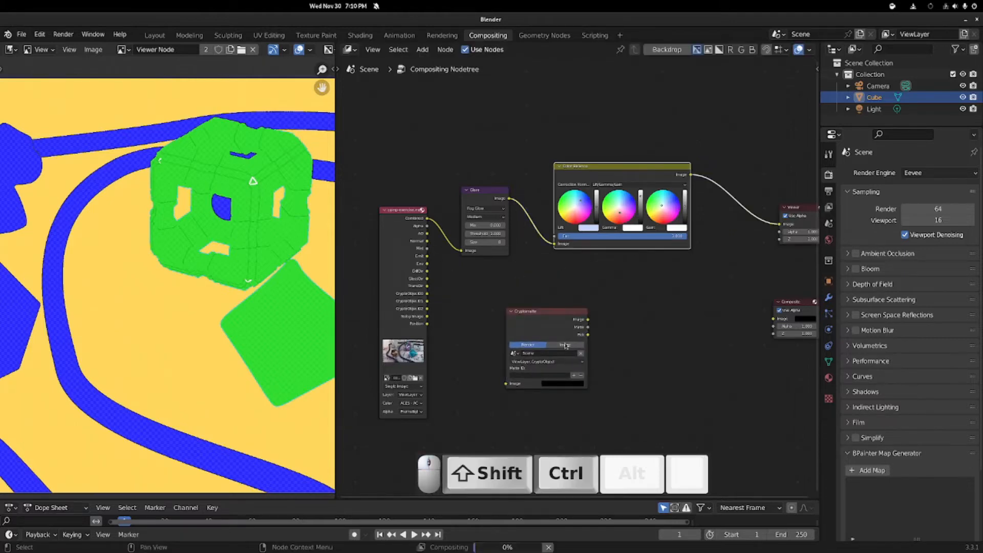
pyautogui.scroll(2, 481, 279)
pyautogui.moveTo(528, 332); pyautogui.dragTo(497, 293)
# Step: Set the Cryptomatte layer to CryptoObject, source to Image, and feed it the Combined pass
pyautogui.click(491, 352)
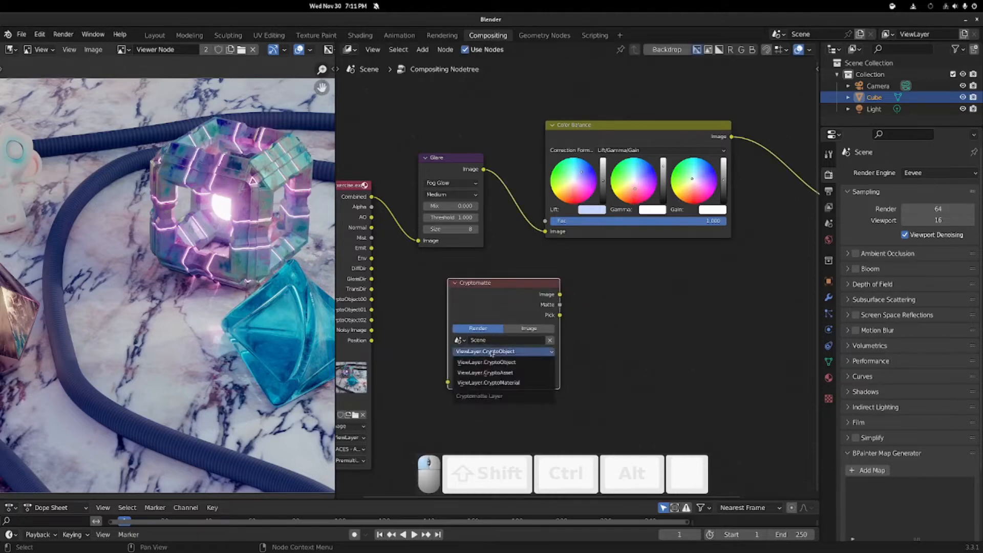
pyautogui.click(491, 352)
pyautogui.keyDown('ctrl'); pyautogui.keyDown('shift'); pyautogui.click(508, 285); pyautogui.keyUp('shift'); pyautogui.keyUp('ctrl')
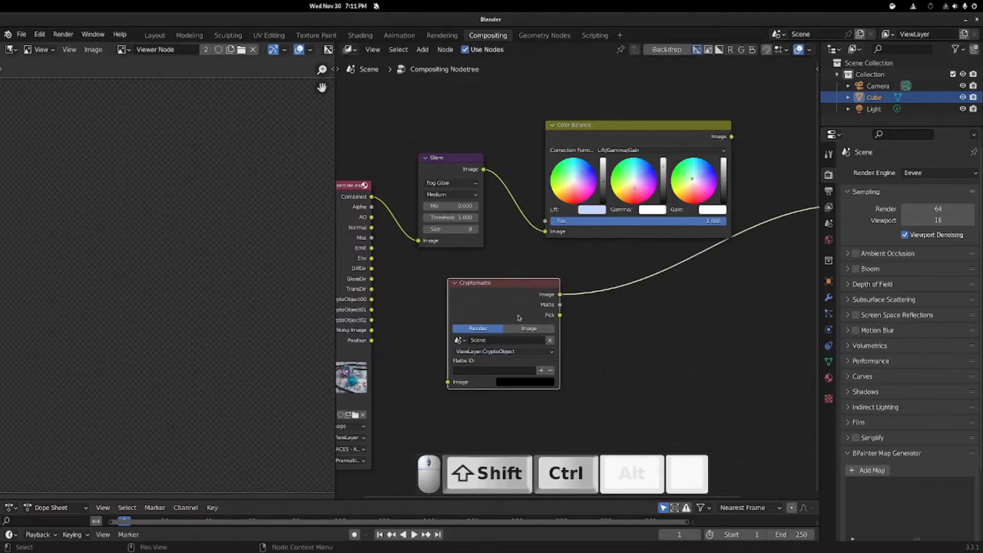
pyautogui.moveTo(410, 291); pyautogui.dragTo(467, 292, button='middle')
pyautogui.click(586, 328)
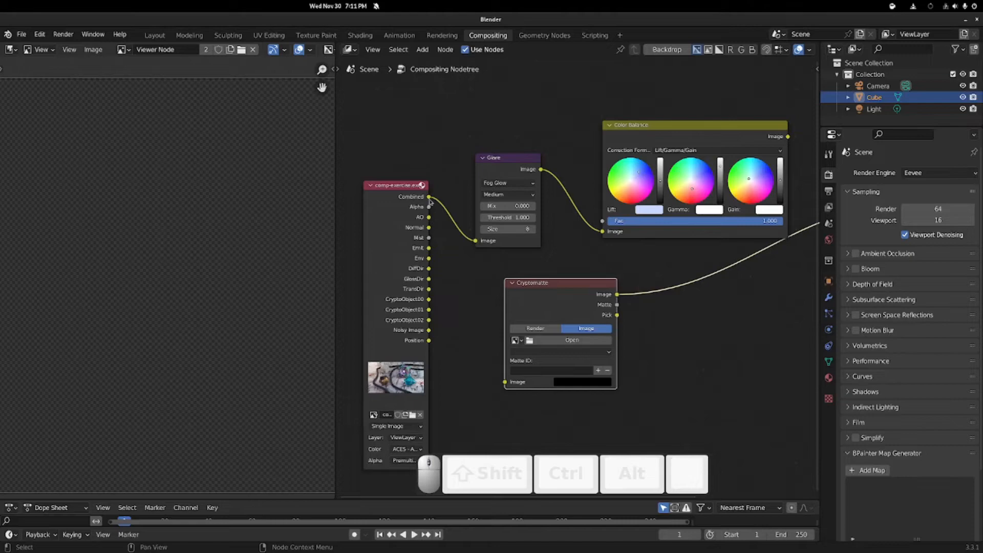
pyautogui.moveTo(429, 198); pyautogui.dragTo(506, 382)
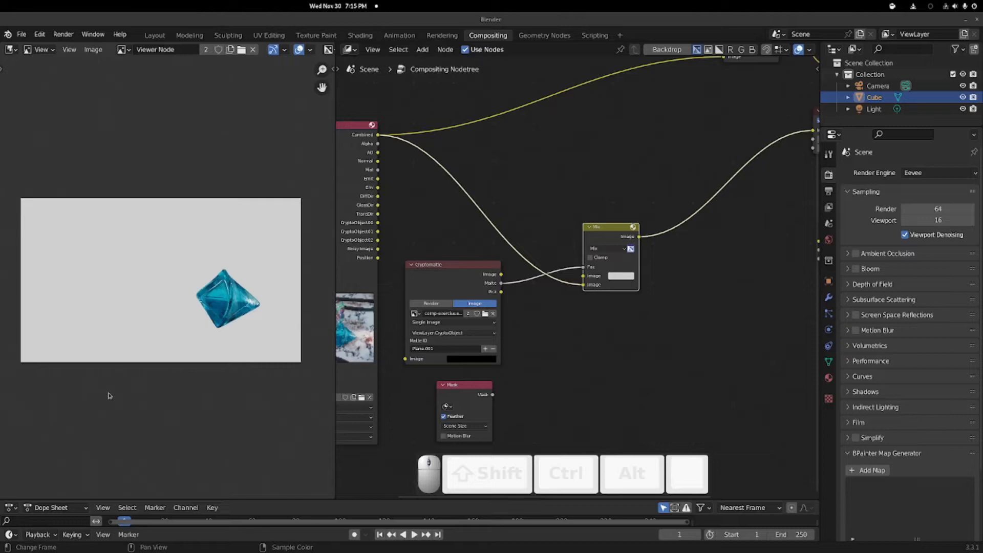
# Step: Reposition the Mix and Cryptomatte nodes and delete the unused Mask node
pyautogui.click(441, 269)
pyautogui.moveTo(622, 236); pyautogui.dragTo(630, 185)
pyautogui.click(446, 265)
pyautogui.moveTo(446, 265); pyautogui.dragTo(452, 256)
pyautogui.click(469, 392)
pyautogui.press('x')
# Step: Preview the Cryptomatte outputs in the backdrop, ending on the Matte output
pyautogui.click(618, 181)
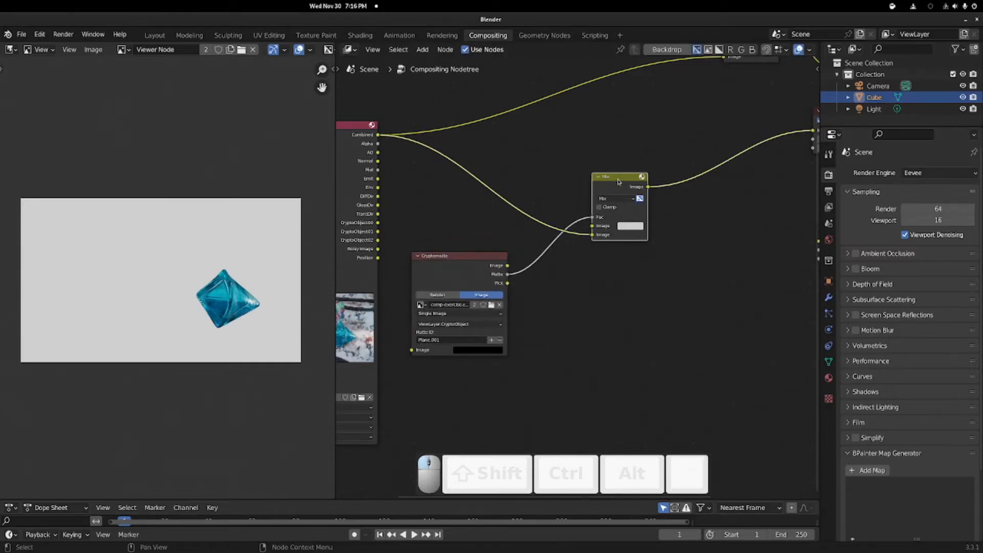
pyautogui.moveTo(426, 156); pyautogui.dragTo(465, 156, button='middle')
pyautogui.scroll(2, 506, 260)
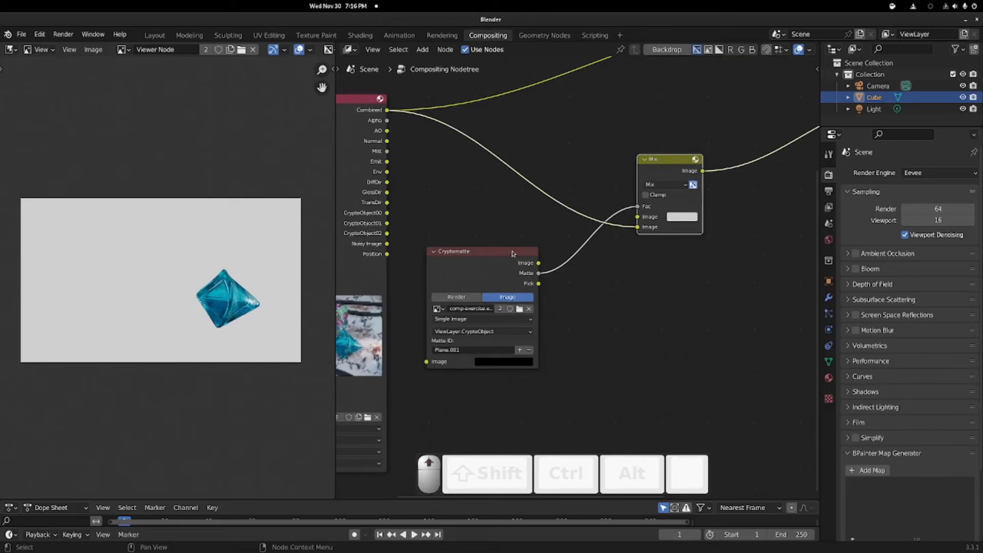
pyautogui.keyDown('ctrl'); pyautogui.keyDown('shift'); pyautogui.click(500, 252); pyautogui.keyUp('shift'); pyautogui.keyUp('ctrl')
pyautogui.keyDown('ctrl'); pyautogui.keyDown('shift'); pyautogui.click(495, 252); pyautogui.keyUp('shift'); pyautogui.keyUp('ctrl')
pyautogui.keyDown('ctrl'); pyautogui.keyDown('shift'); pyautogui.click(495, 253); pyautogui.keyUp('shift'); pyautogui.keyUp('ctrl')
pyautogui.keyDown('ctrl'); pyautogui.keyDown('shift'); pyautogui.click(495, 253); pyautogui.keyUp('shift'); pyautogui.keyUp('ctrl')
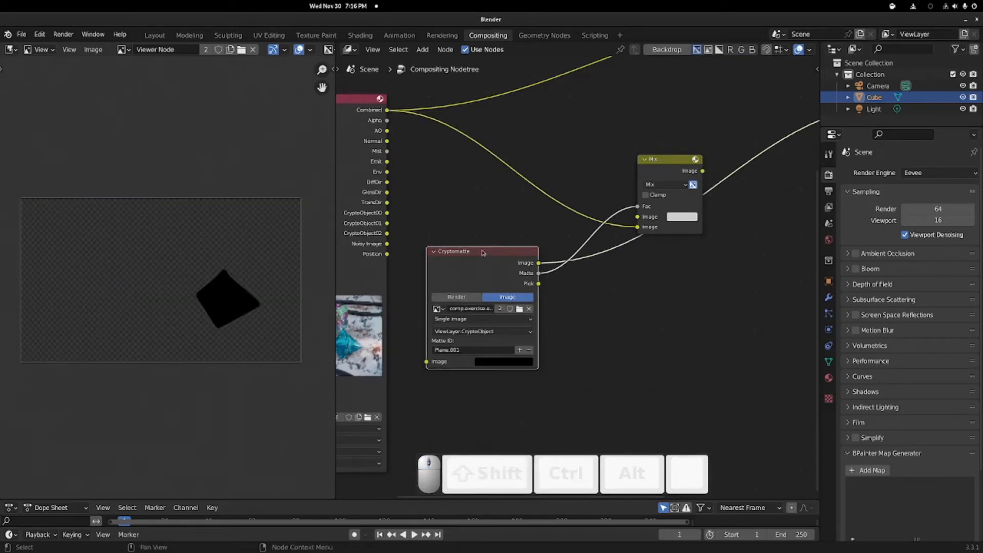
pyautogui.keyDown('ctrl'); pyautogui.keyDown('shift'); pyautogui.click(458, 267); pyautogui.keyUp('shift'); pyautogui.keyUp('ctrl')
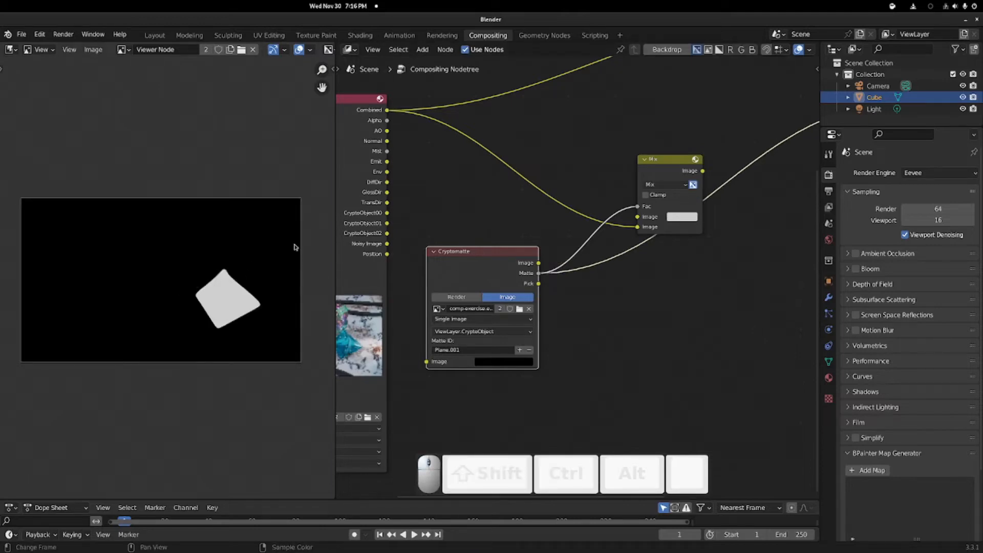
pyautogui.keyDown('ctrl'); pyautogui.keyDown('shift'); pyautogui.click(489, 251); pyautogui.keyUp('shift'); pyautogui.keyUp('ctrl')
pyautogui.keyDown('ctrl'); pyautogui.keyDown('shift'); pyautogui.click(488, 251); pyautogui.keyUp('shift'); pyautogui.keyUp('ctrl')
pyautogui.keyDown('ctrl'); pyautogui.keyDown('shift'); pyautogui.click(489, 251); pyautogui.keyUp('shift'); pyautogui.keyUp('ctrl')
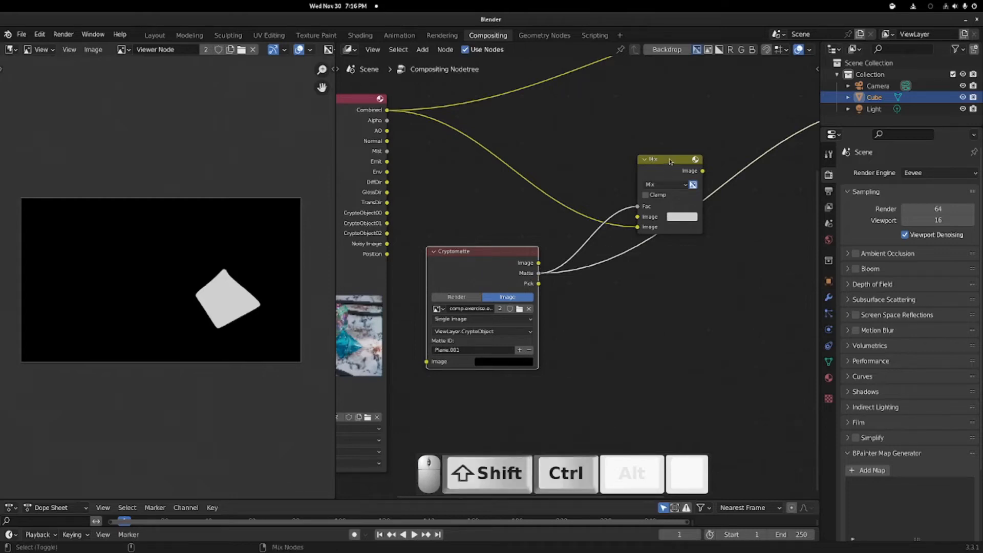
# Step: Relink the Combined pass into Mix's second Image so only the blue crystal shows on grey
pyautogui.keyDown('ctrl'); pyautogui.keyDown('shift'); pyautogui.click(643, 210); pyautogui.keyUp('shift'); pyautogui.keyUp('ctrl')
pyautogui.moveTo(638, 227); pyautogui.dragTo(475, 163)
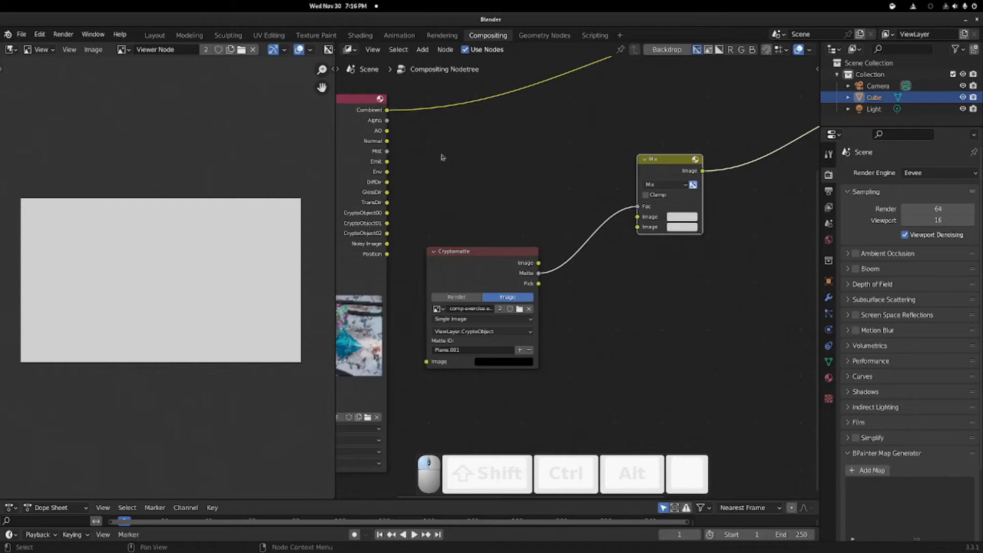
pyautogui.moveTo(386, 111); pyautogui.dragTo(641, 233)
pyautogui.moveTo(648, 120); pyautogui.dragTo(533, 183, button='middle')
pyautogui.scroll(8, 211, 274)
pyautogui.moveTo(211, 275); pyautogui.dragTo(325, 214, button='middle')
pyautogui.scroll(-4, 125, 227)
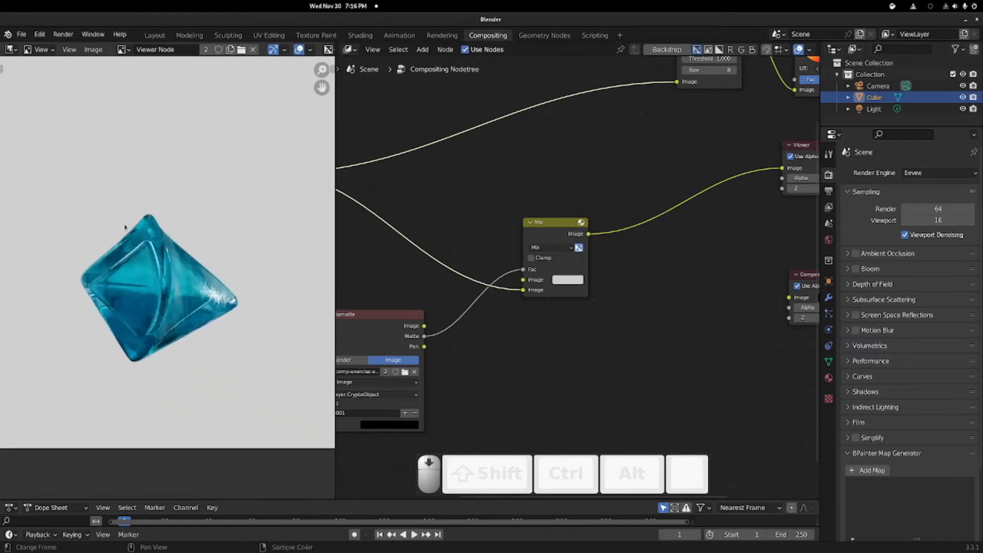
pyautogui.scroll(-5, 156, 235)
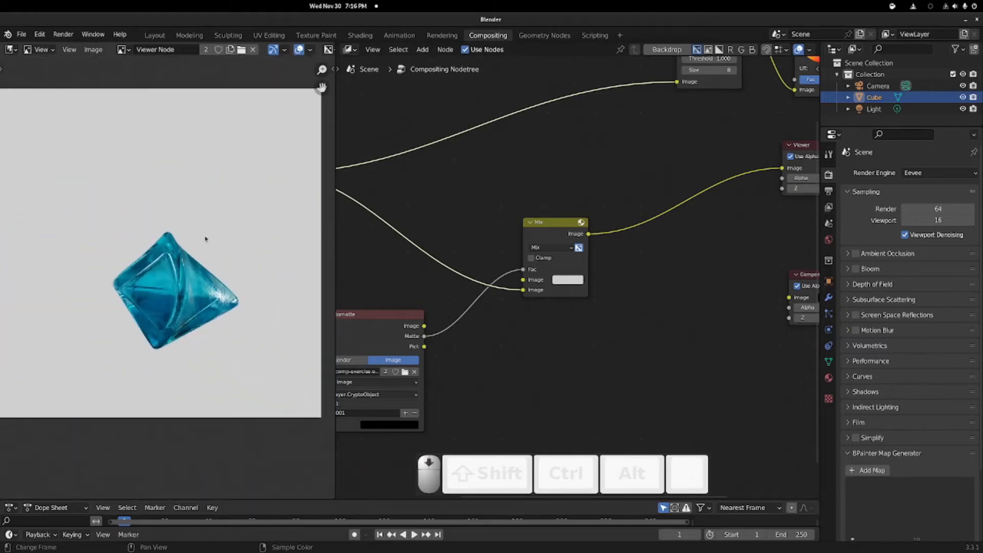
pyautogui.moveTo(639, 169); pyautogui.dragTo(549, 248, button='middle')
pyautogui.scroll(-4, 549, 248)
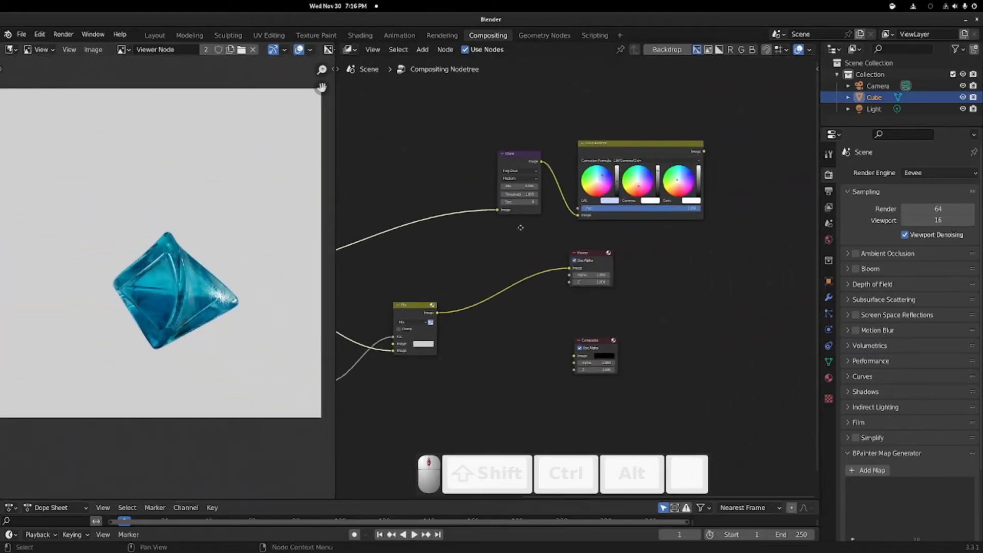
# Step: Insert a Hue Saturation Value node after Mix and raise its hue to about 0.82
pyautogui.hotkey('shift', 'a')
pyautogui.moveTo(569, 332)
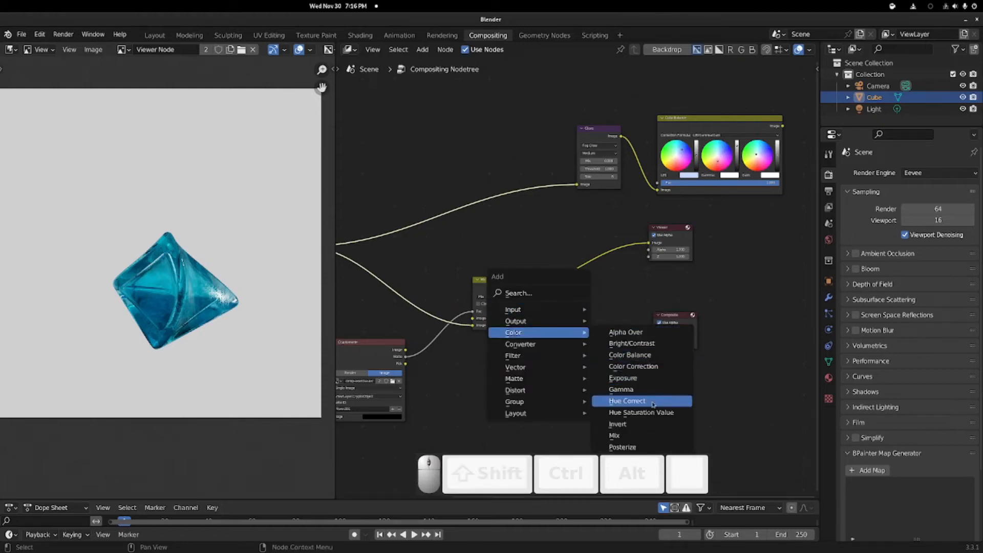
pyautogui.click(640, 412)
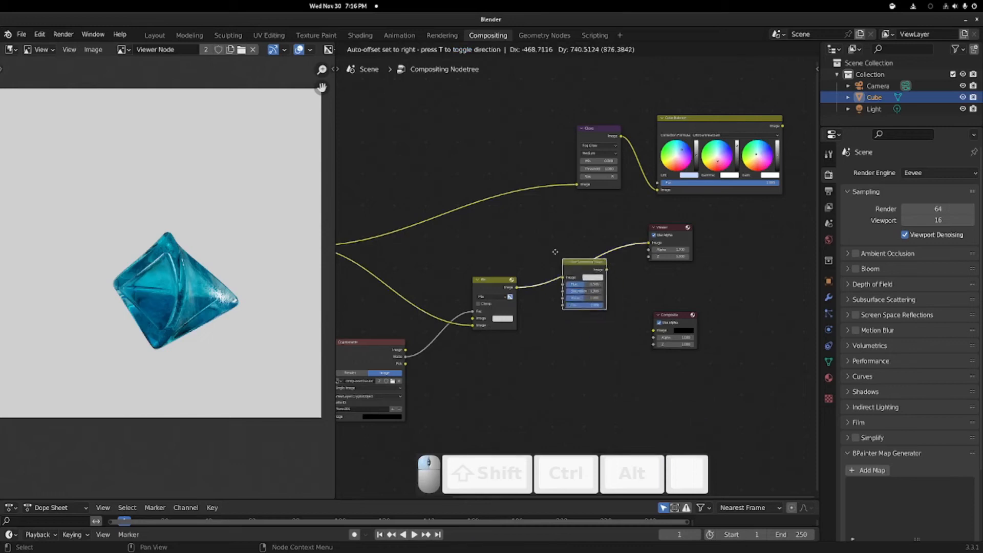
pyautogui.click(544, 258)
pyautogui.scroll(3, 573, 285)
pyautogui.moveTo(562, 280); pyautogui.dragTo(575, 281)
# Step: Settle the hue at about 0.794 and move the Viewer node to the right
pyautogui.moveTo(624, 200); pyautogui.dragTo(499, 247, button='middle')
pyautogui.moveTo(566, 262); pyautogui.dragTo(832, 266)
pyautogui.moveTo(642, 133); pyautogui.dragTo(566, 84, button='middle')
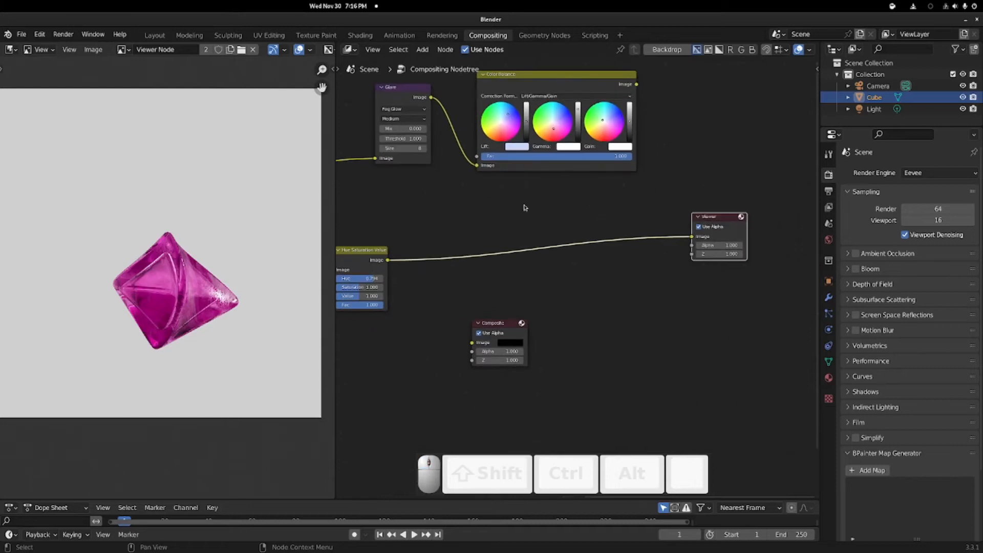
# Step: Move the Glare and Color Balance nodes together to the left
pyautogui.hotkey('shift', 'a')
pyautogui.click(372, 190)
pyautogui.moveTo(499, 219); pyautogui.dragTo(617, 274, button='middle')
pyautogui.scroll(-4, 617, 274)
pyautogui.moveTo(507, 138); pyautogui.dragTo(490, 168)
pyautogui.click(596, 244)
pyautogui.moveTo(597, 244); pyautogui.dragTo(617, 217, button='middle')
# Step: Add a Mix node via search right of Color Balance and link a Cryptomatte output to its Fac
pyautogui.hotkey('shift', 'a')
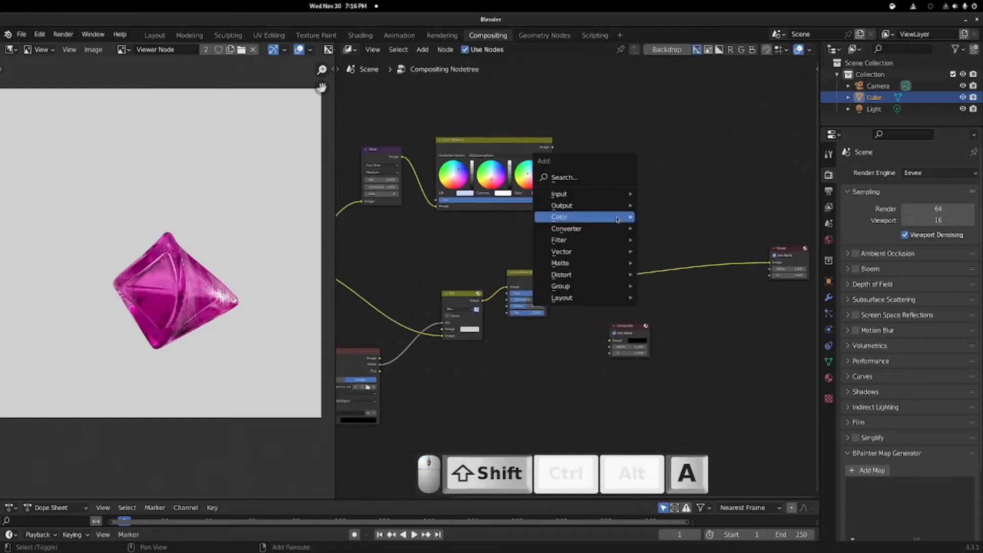
pyautogui.click(608, 177)
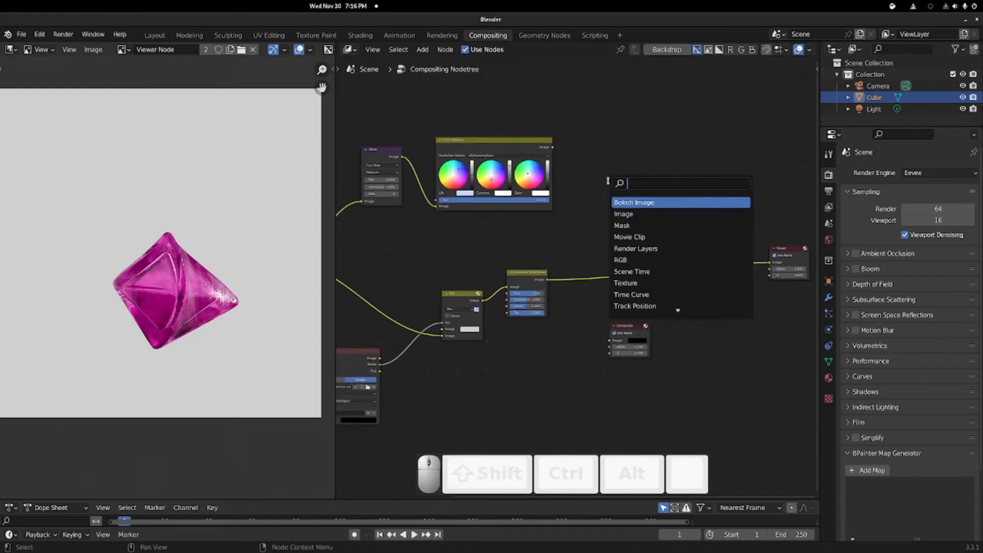
pyautogui.write('mix')
pyautogui.press('Return')
pyautogui.click(619, 205)
pyautogui.moveTo(427, 219); pyautogui.dragTo(502, 216, button='middle')
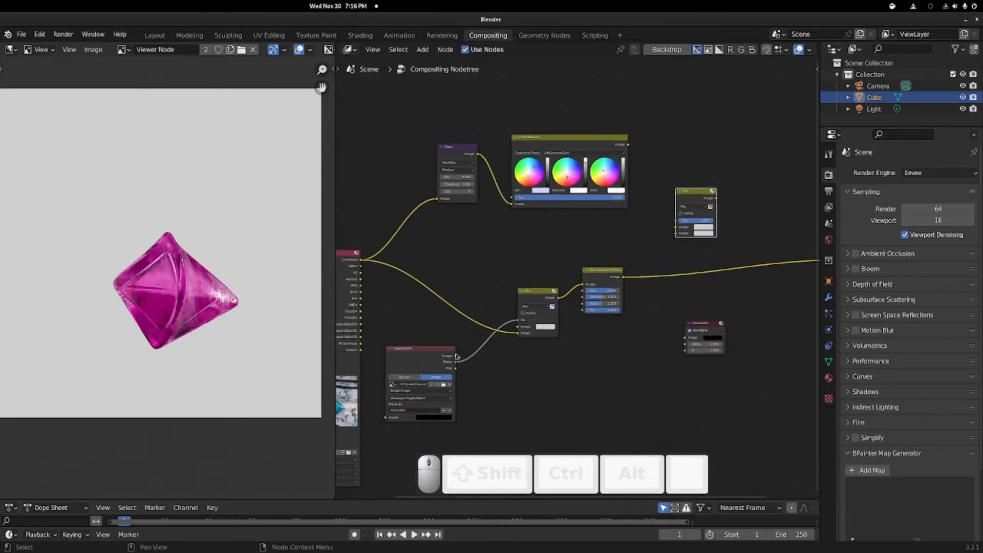
pyautogui.moveTo(455, 356); pyautogui.dragTo(676, 221)
# Step: Feed Color Balance and Hue Saturation Value into the new Mix, with Cryptomatte Matte driving its factor
pyautogui.moveTo(627, 147); pyautogui.dragTo(641, 189)
pyautogui.moveTo(677, 228); pyautogui.dragTo(676, 227)
pyautogui.moveTo(623, 276); pyautogui.dragTo(676, 235)
pyautogui.keyDown('ctrl'); pyautogui.keyDown('shift'); pyautogui.click(677, 235); pyautogui.keyUp('shift'); pyautogui.keyUp('ctrl')
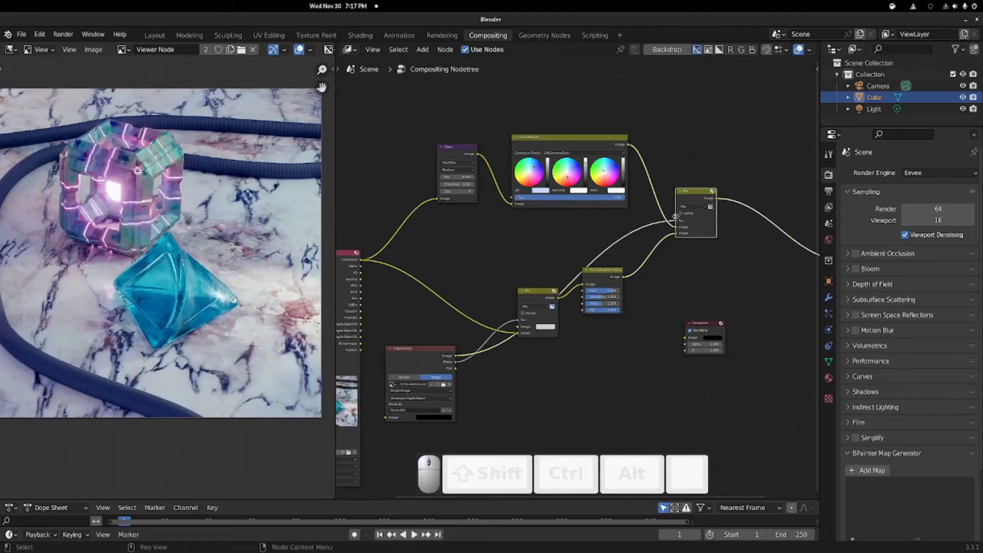
pyautogui.moveTo(677, 224); pyautogui.dragTo(580, 265)
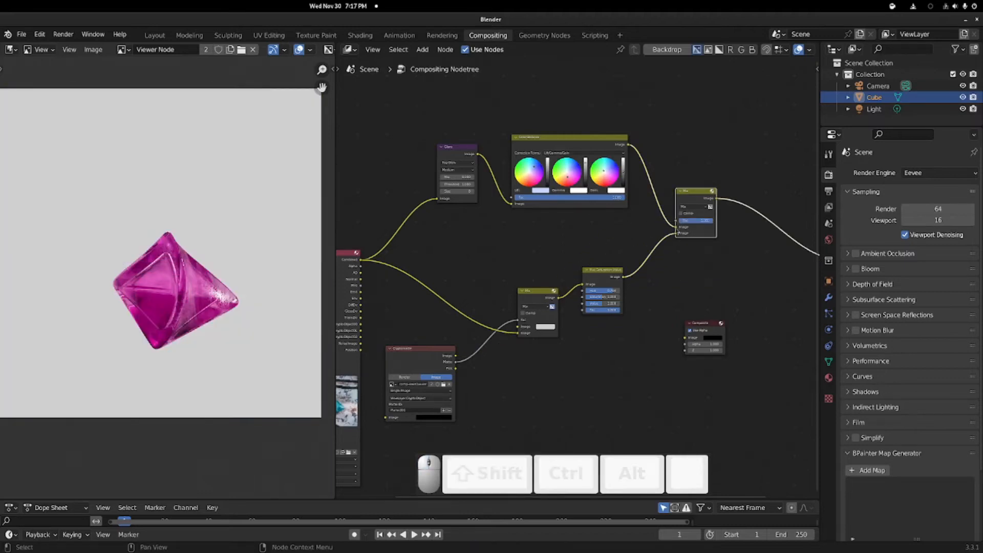
pyautogui.moveTo(710, 220); pyautogui.dragTo(682, 221)
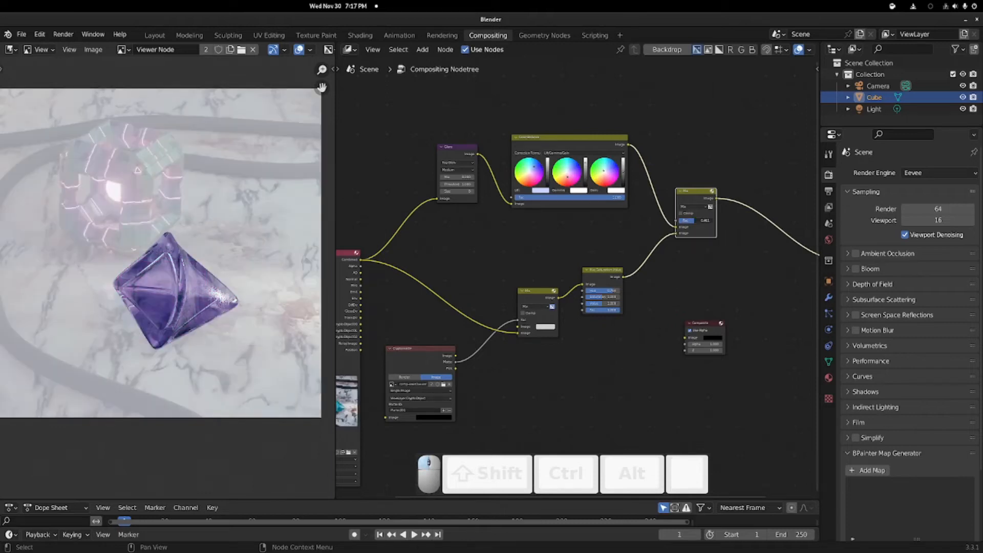
pyautogui.moveTo(696, 222); pyautogui.dragTo(705, 222)
pyautogui.moveTo(457, 363); pyautogui.dragTo(702, 187)
# Step: Place the new Mix before Hue/Saturation and shift Glare and Color Balance further left
pyautogui.scroll(-5, 152, 335)
pyautogui.scroll(3, 145, 295)
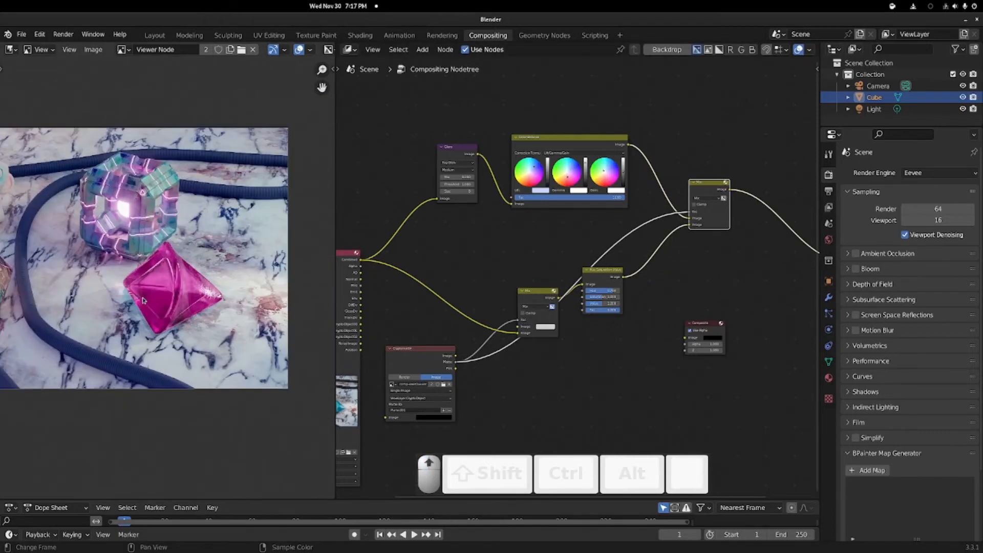
pyautogui.scroll(-4, 144, 295)
pyautogui.scroll(1, 145, 295)
pyautogui.moveTo(597, 297); pyautogui.dragTo(595, 372)
pyautogui.moveTo(534, 297); pyautogui.dragTo(501, 372)
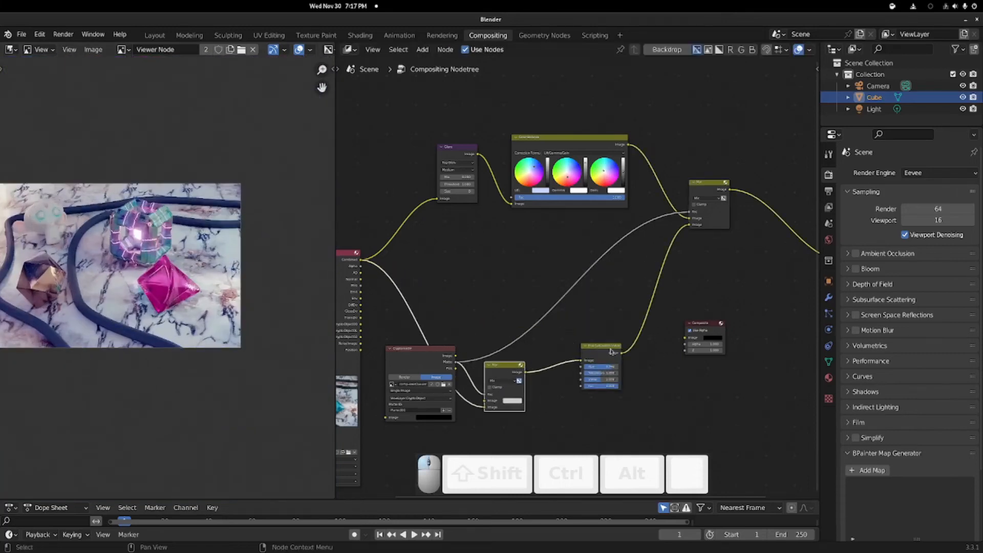
pyautogui.moveTo(596, 352); pyautogui.dragTo(560, 373)
pyautogui.moveTo(411, 95); pyautogui.dragTo(549, 161)
pyautogui.moveTo(549, 151); pyautogui.dragTo(506, 155)
pyautogui.moveTo(449, 309); pyautogui.dragTo(531, 271, button='middle')
pyautogui.click(494, 319)
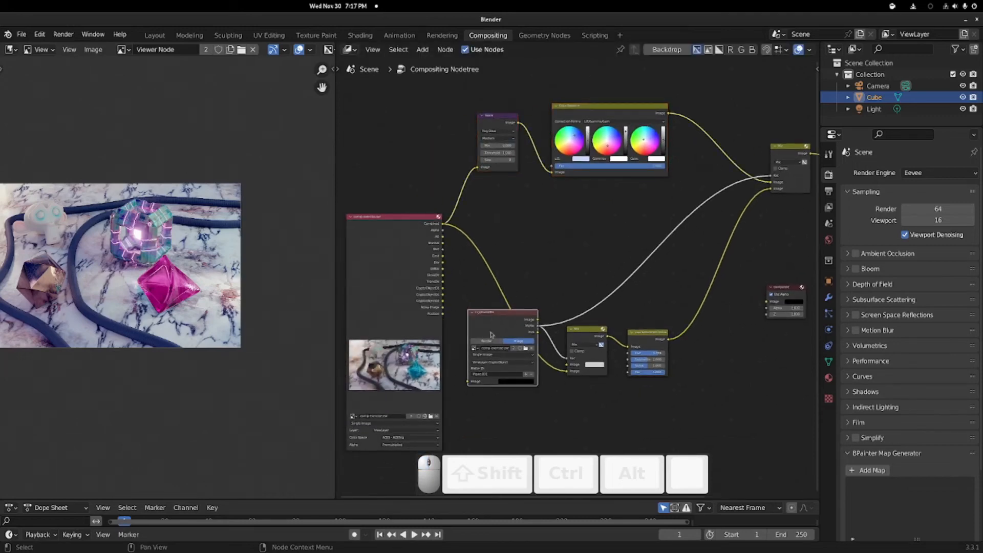
# Step: Raise the Render Layers node and preview the Cryptomatte matte and Mix node's isolated crystal
pyautogui.moveTo(407, 217); pyautogui.dragTo(396, 142)
pyautogui.keyDown('ctrl'); pyautogui.keyDown('shift'); pyautogui.click(503, 319); pyautogui.keyUp('shift'); pyautogui.keyUp('ctrl')
pyautogui.keyDown('ctrl'); pyautogui.keyDown('shift'); pyautogui.click(503, 318); pyautogui.keyUp('shift'); pyautogui.keyUp('ctrl')
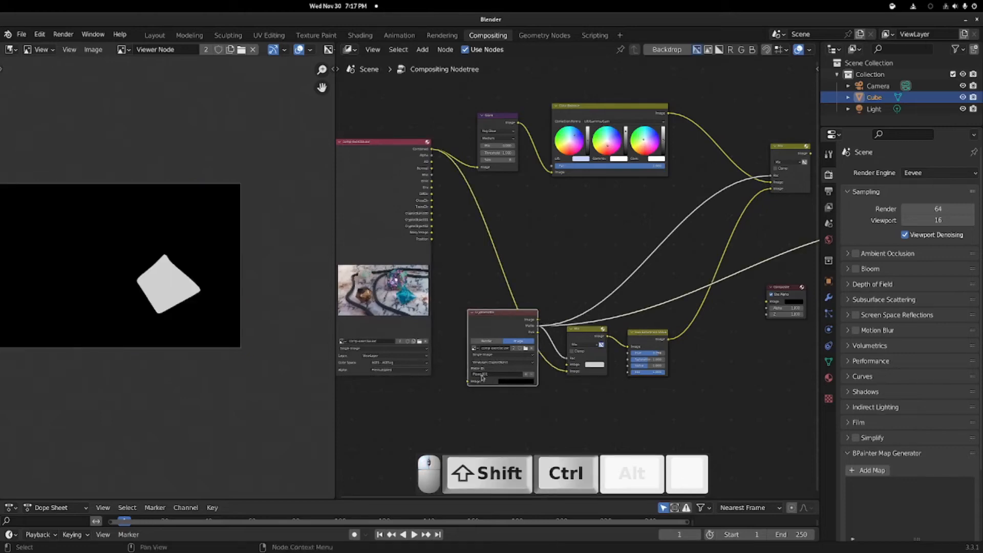
pyautogui.keyDown('ctrl'); pyautogui.keyDown('shift'); pyautogui.click(592, 349); pyautogui.keyUp('shift'); pyautogui.keyUp('ctrl')
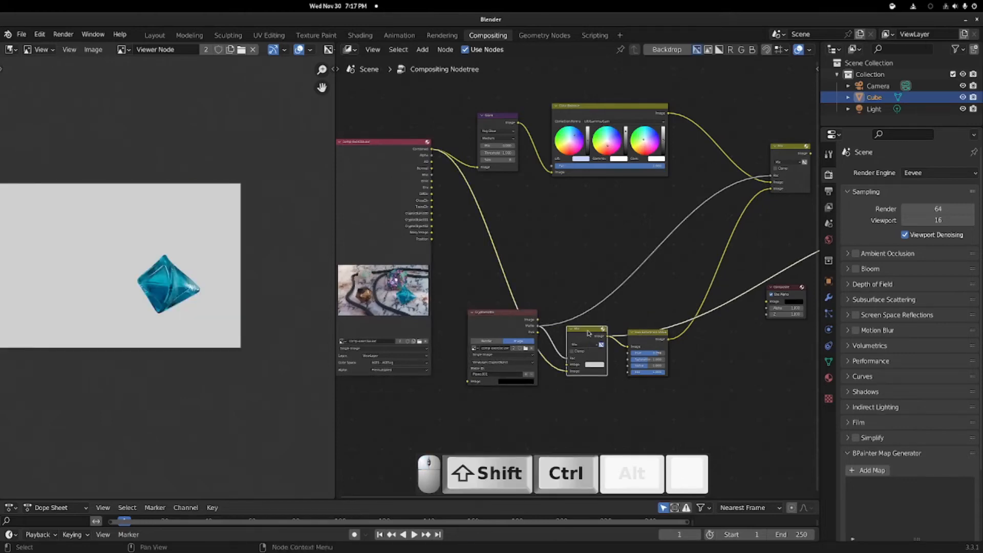
# Step: Move the Mix node above Cryptomatte and preview the pink crystal from Hue/Saturation
pyautogui.scroll(2, 194, 291)
pyautogui.click(379, 144)
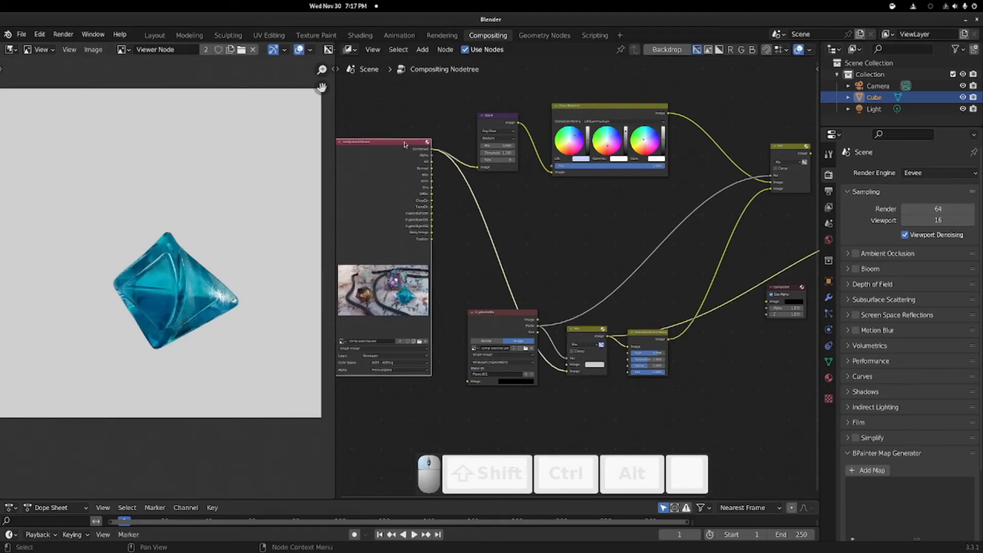
pyautogui.moveTo(588, 329); pyautogui.dragTo(580, 223)
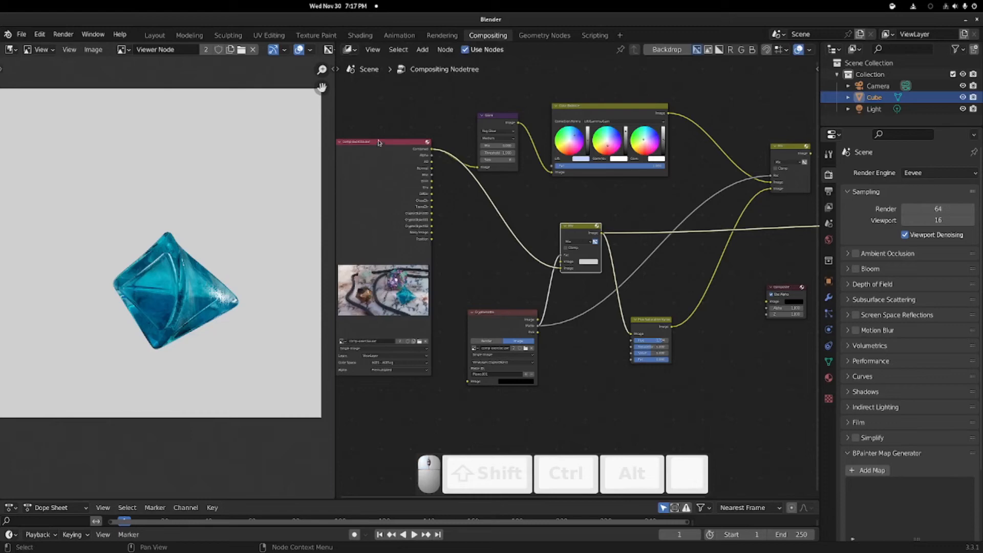
pyautogui.keyDown('ctrl'); pyautogui.keyDown('shift'); pyautogui.click(660, 331); pyautogui.keyUp('shift'); pyautogui.keyUp('ctrl')
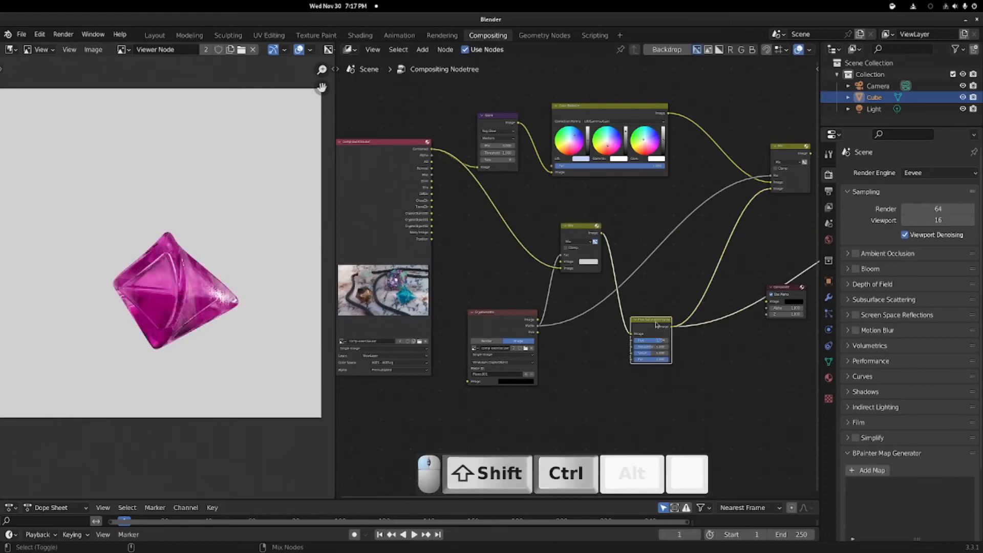
pyautogui.moveTo(712, 243); pyautogui.dragTo(631, 291, button='middle')
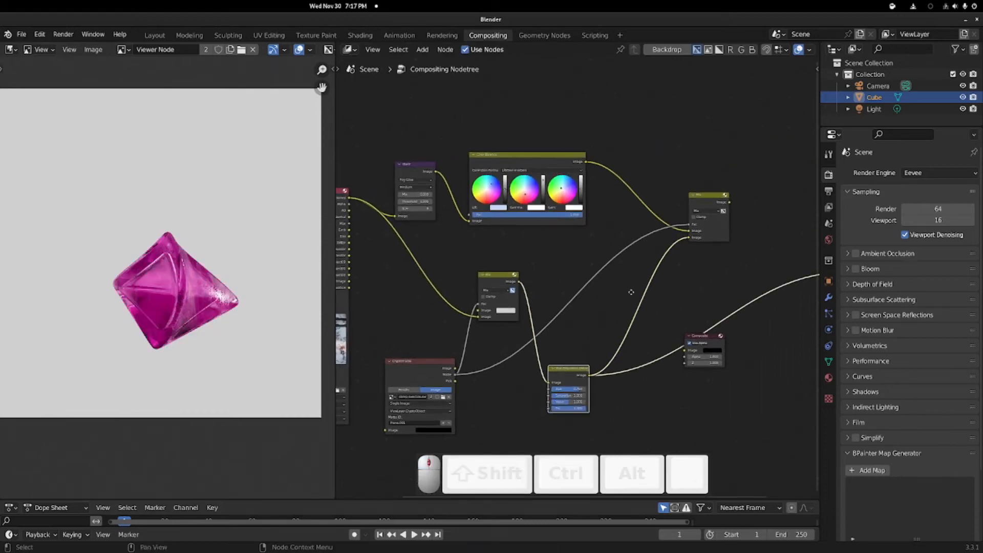
# Step: Move Glare and Color Balance to the right, after the final Mix node
pyautogui.keyDown('ctrl'); pyautogui.keyDown('shift'); pyautogui.click(416, 165); pyautogui.keyUp('shift'); pyautogui.keyUp('ctrl')
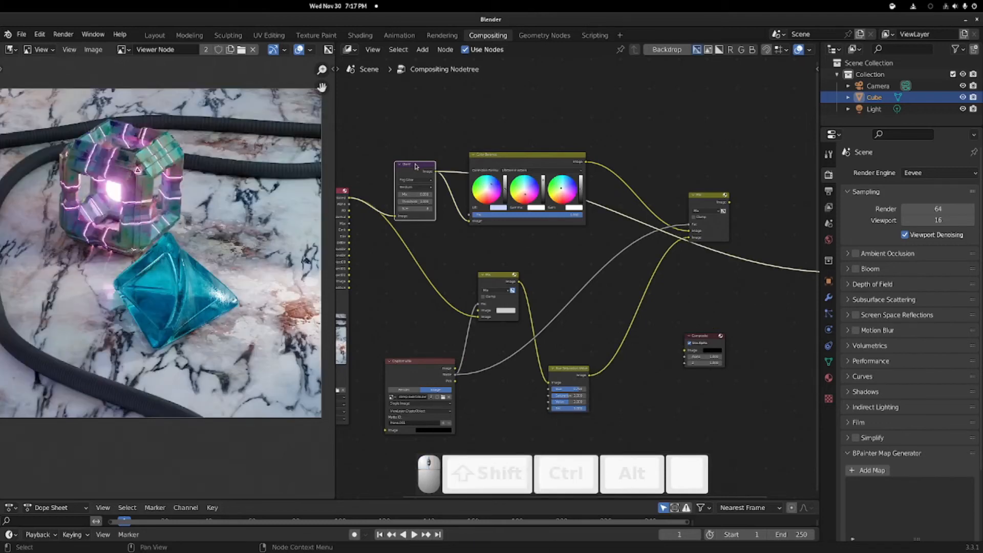
pyautogui.moveTo(418, 165); pyautogui.dragTo(771, 254)
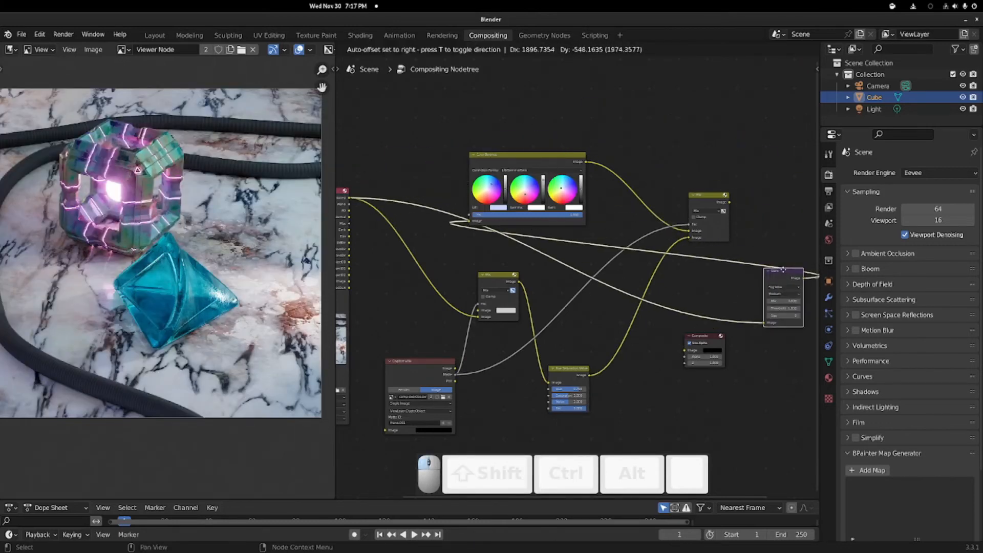
pyautogui.moveTo(556, 164); pyautogui.dragTo(819, 163)
pyautogui.moveTo(599, 194); pyautogui.dragTo(638, 307)
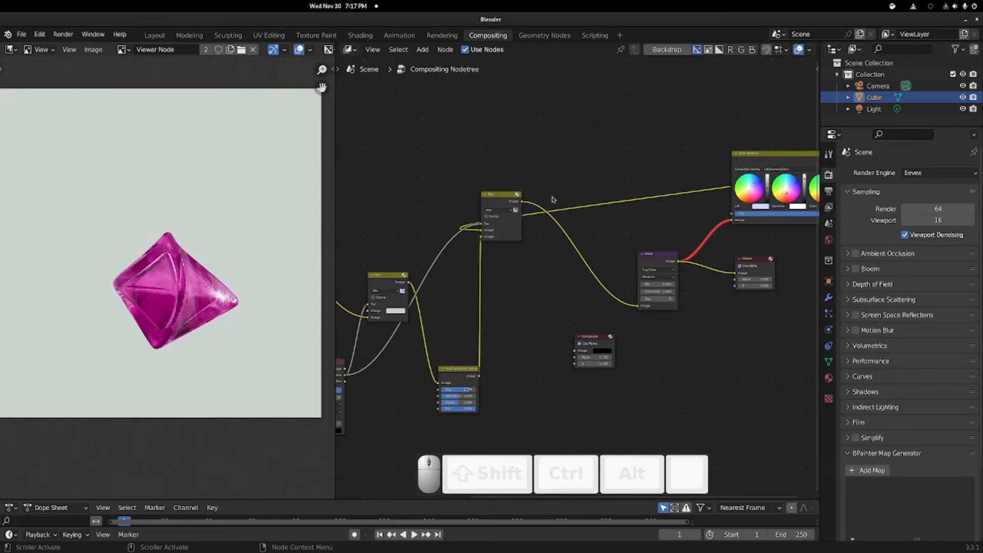
pyautogui.moveTo(509, 196); pyautogui.dragTo(562, 193)
pyautogui.moveTo(510, 194); pyautogui.dragTo(645, 204, button='middle')
# Step: Connect Render Layers' Image to the upper Mix and preview the Color Balance and final Mix outputs
pyautogui.moveTo(373, 210); pyautogui.dragTo(669, 239)
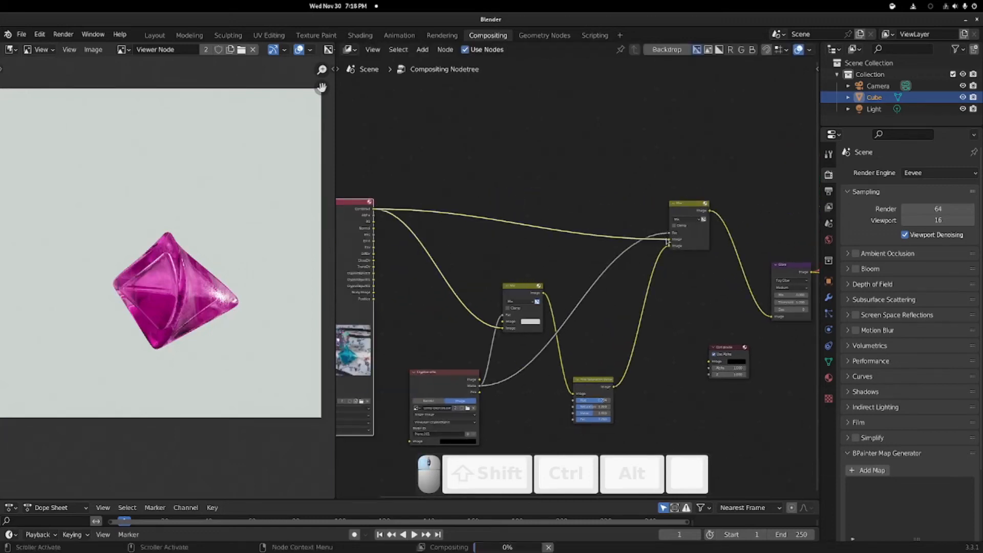
pyautogui.moveTo(605, 173); pyautogui.dragTo(359, 173, button='middle')
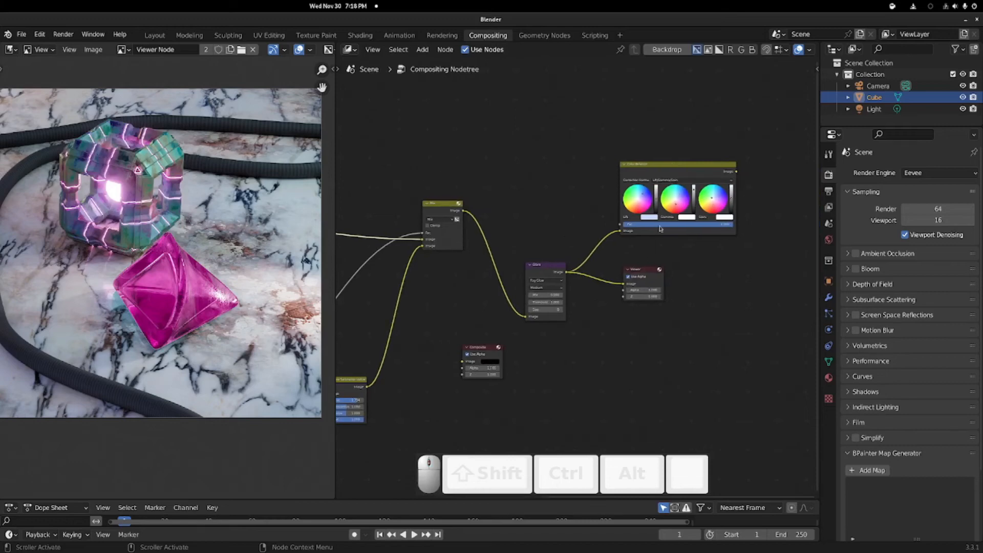
pyautogui.keyDown('ctrl'); pyautogui.keyDown('shift'); pyautogui.click(695, 168); pyautogui.keyUp('shift'); pyautogui.keyUp('ctrl')
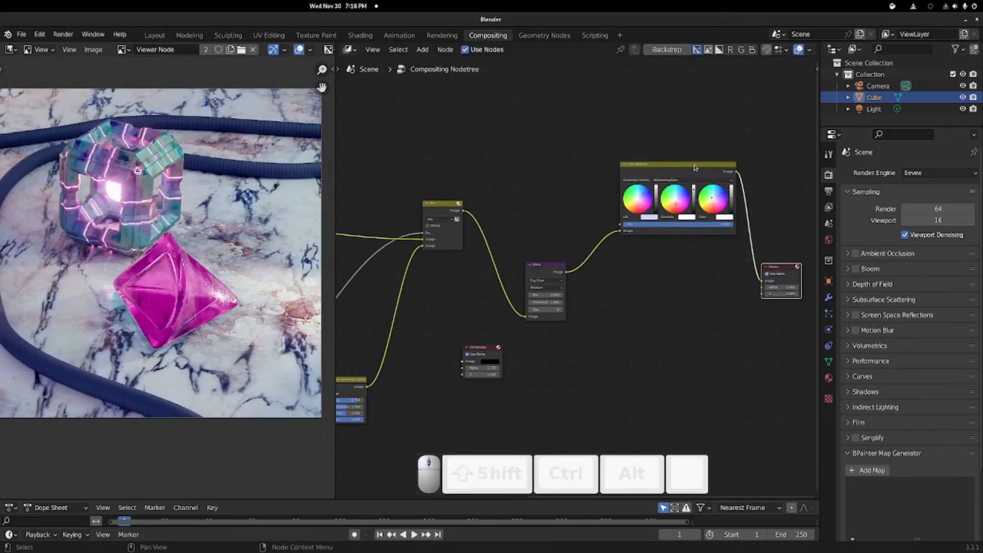
pyautogui.moveTo(695, 168); pyautogui.dragTo(687, 197)
pyautogui.moveTo(456, 218); pyautogui.dragTo(605, 194, button='middle')
pyautogui.keyDown('ctrl'); pyautogui.keyDown('shift'); pyautogui.click(604, 197); pyautogui.keyUp('shift'); pyautogui.keyUp('ctrl')
pyautogui.moveTo(470, 212); pyautogui.dragTo(638, 168, button='middle')
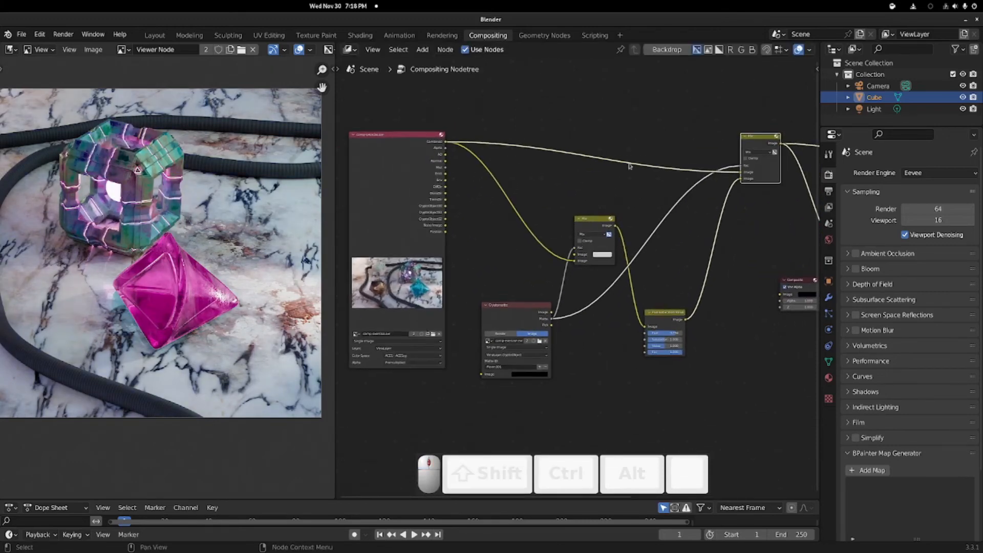
# Step: Lower the Hue Saturation Value hue to about 0.233 so the crystal renders green
pyautogui.scroll(2, 627, 149)
pyautogui.moveTo(739, 143); pyautogui.dragTo(732, 169)
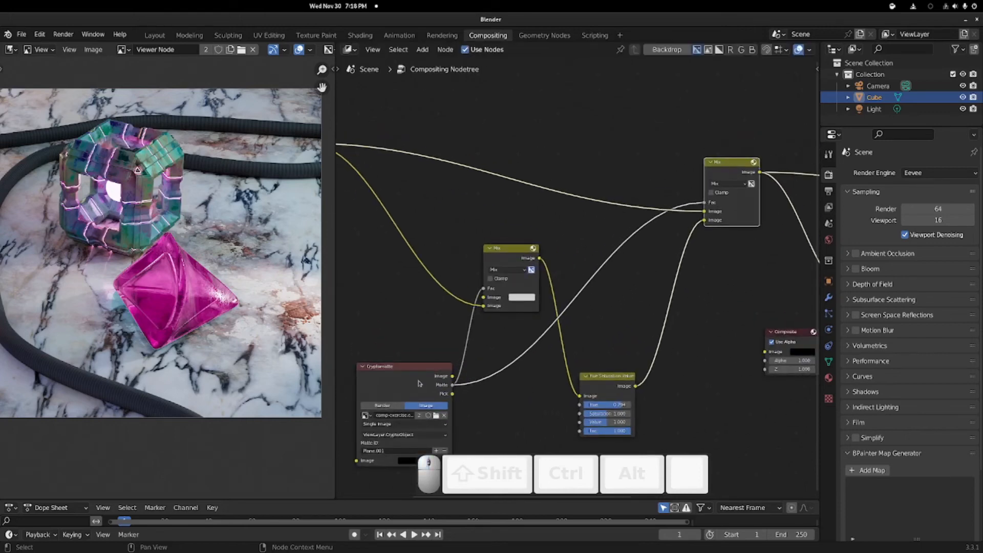
pyautogui.scroll(-4, 246, 259)
pyautogui.scroll(2, 236, 261)
pyautogui.moveTo(230, 262); pyautogui.dragTo(324, 196, button='middle')
pyautogui.moveTo(617, 407); pyautogui.dragTo(595, 405)
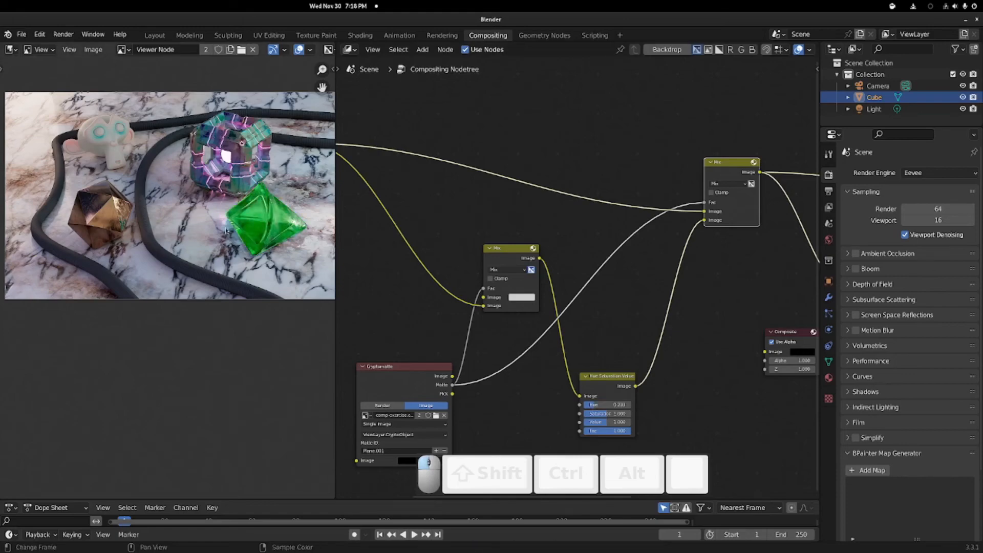
pyautogui.scroll(4, 205, 255)
pyautogui.scroll(-6, 92, 289)
pyautogui.scroll(7, 128, 292)
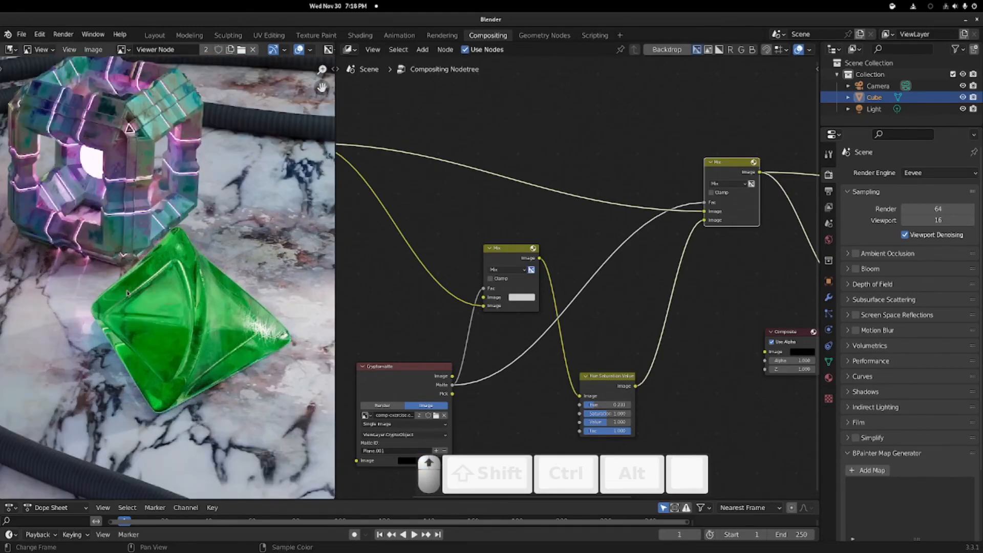
pyautogui.scroll(-4, 128, 293)
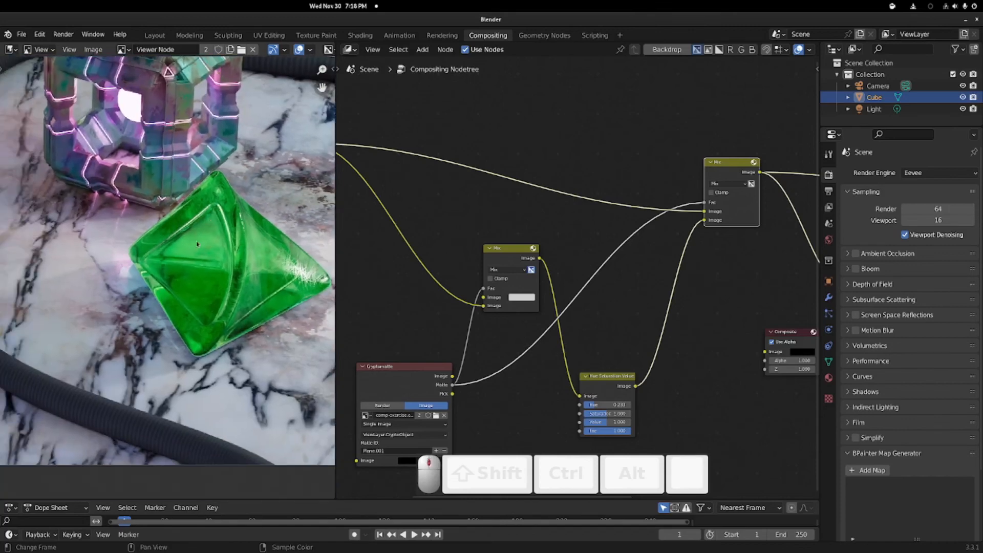
pyautogui.scroll(-3, 243, 262)
pyautogui.moveTo(809, 276); pyautogui.dragTo(638, 262, button='middle')
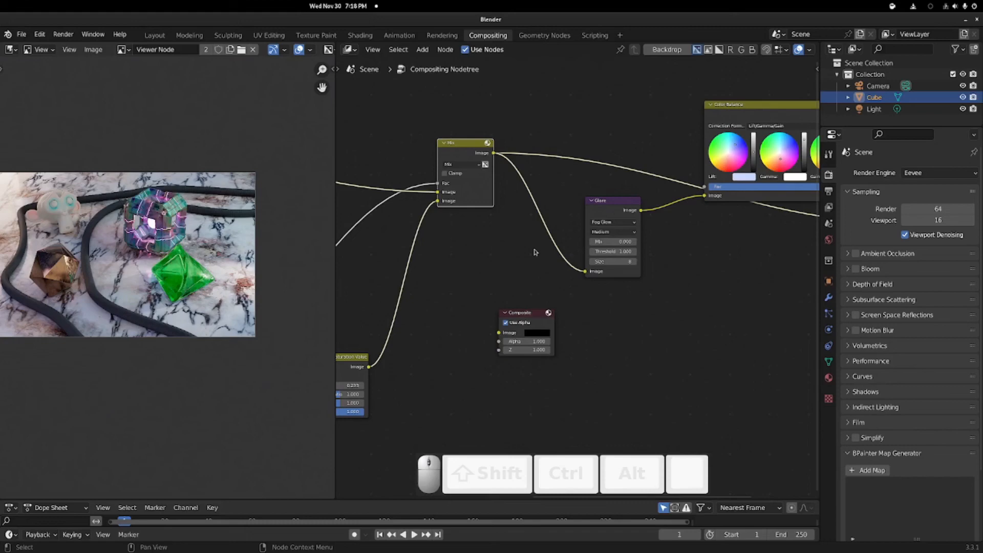
pyautogui.hotkey('alt', 'Tab')
pyautogui.keyDown('alt'); pyautogui.click(431, 269); pyautogui.keyUp('alt')
pyautogui.moveTo(451, 21); pyautogui.dragTo(0, 133)
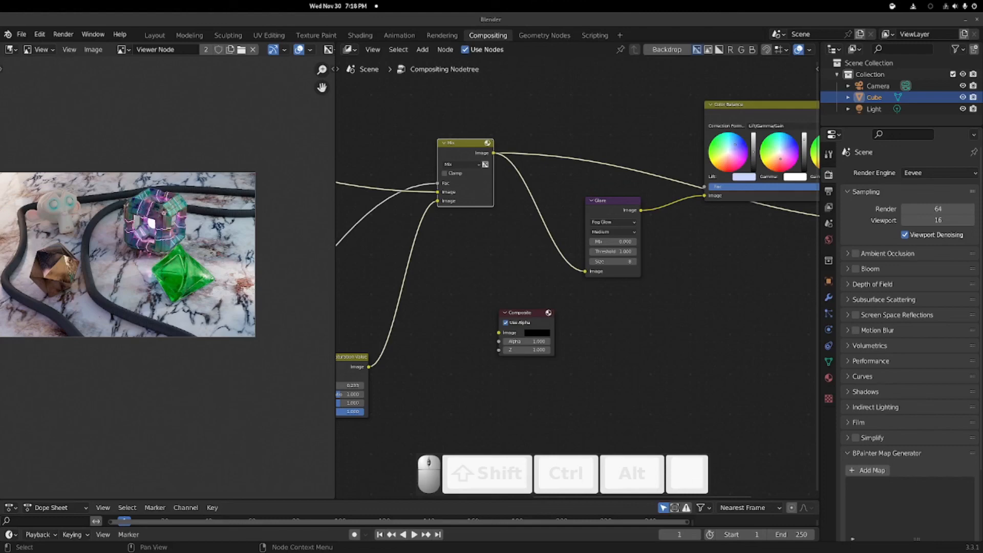
# Step: Widen the node editor, zoom out to the whole tree, and bring up the Image save options
pyautogui.moveTo(334, 164); pyautogui.dragTo(263, 164)
pyautogui.scroll(-3, 494, 254)
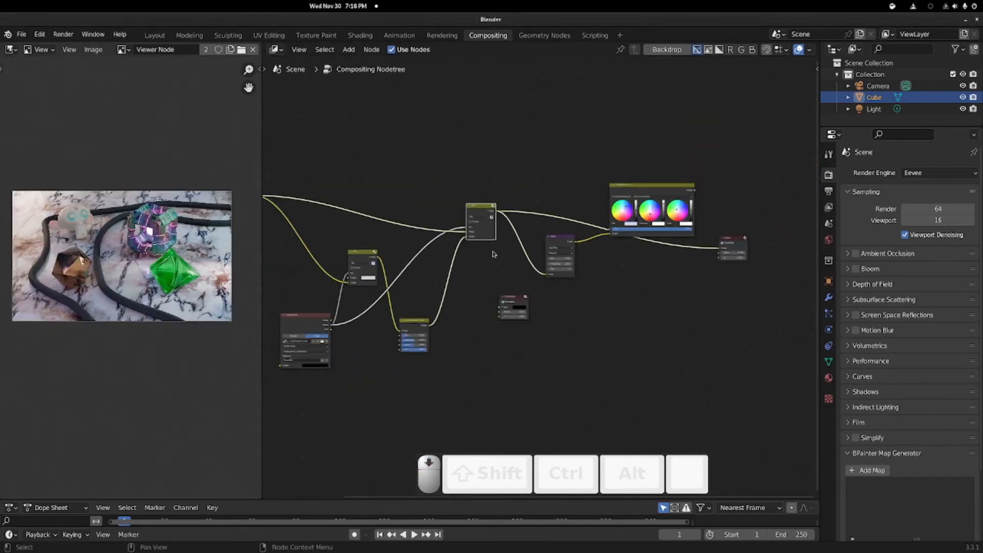
pyautogui.scroll(-2, 494, 254)
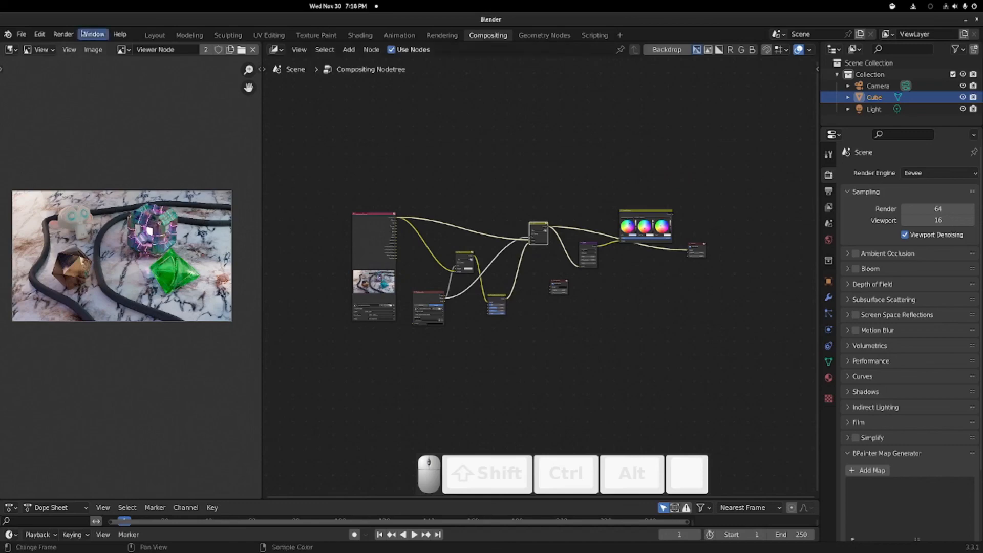
pyautogui.click(93, 49)
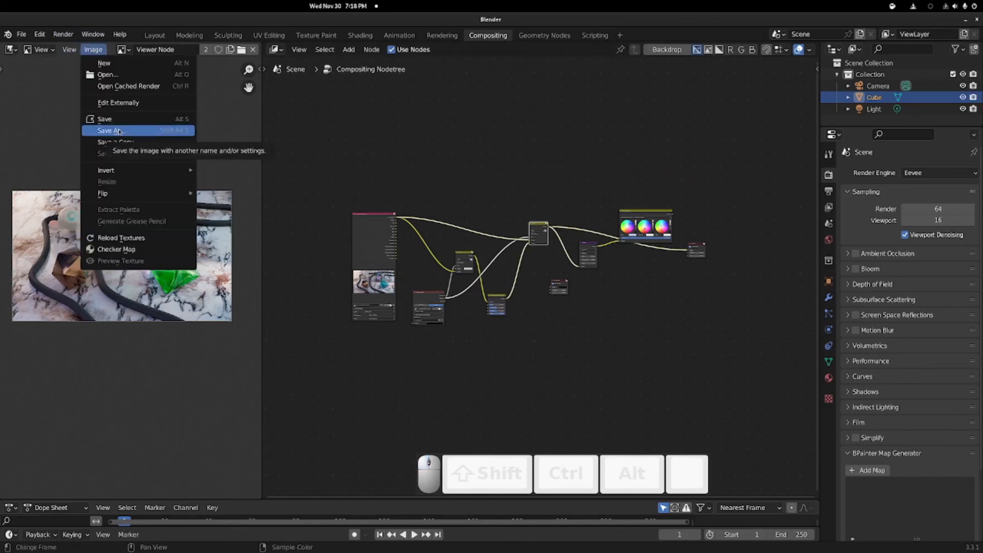
pyautogui.click(445, 143)
pyautogui.scroll(6, 150, 213)
pyautogui.scroll(-5, 149, 213)
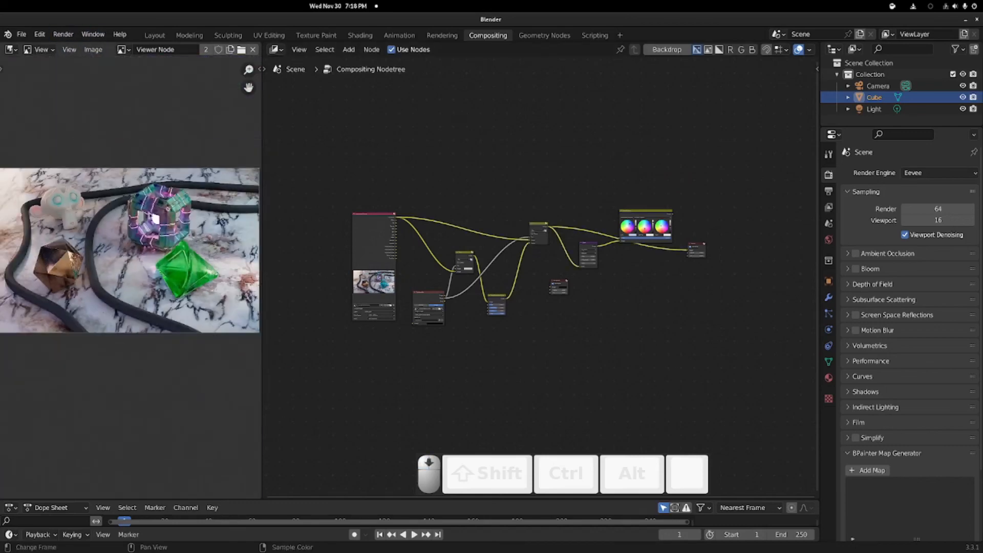